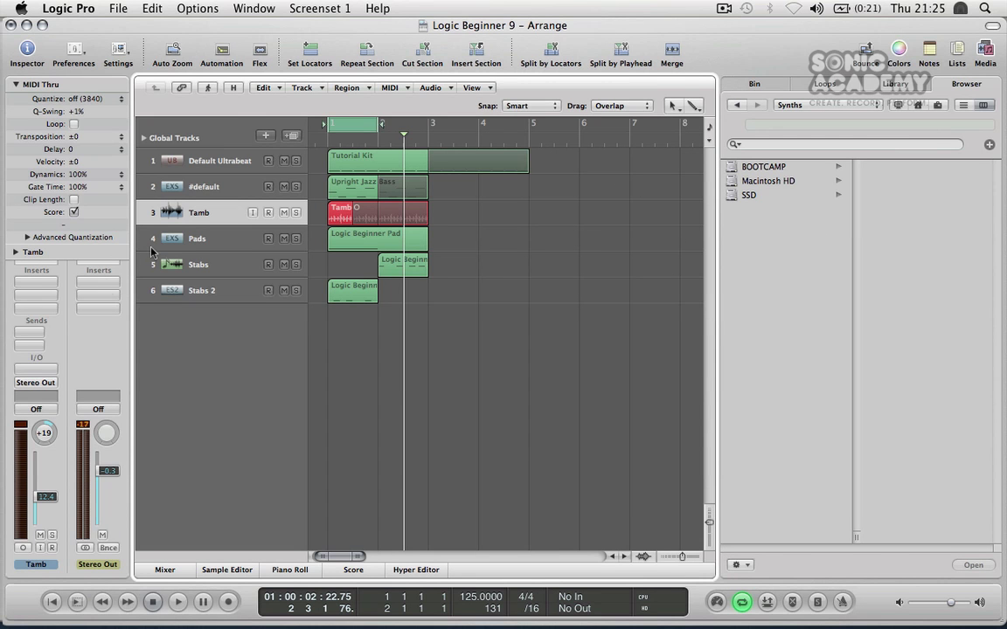
Step: Hide the Media area and play the arrangement with Catch Playhead turned on
left_click(987, 49)
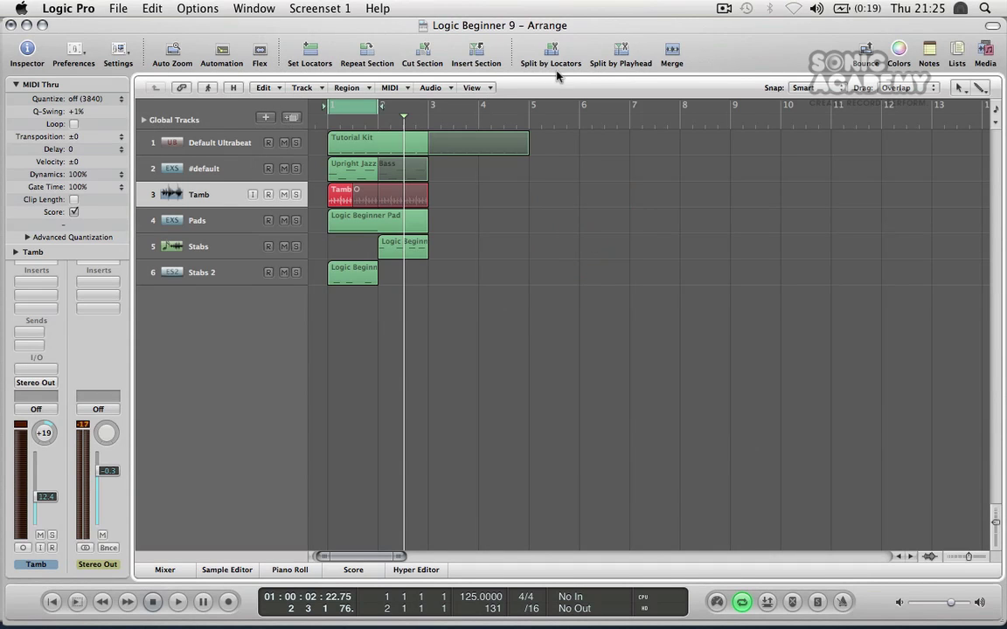
left_click(214, 88)
left_click(213, 88)
left_click(213, 88)
left_click(214, 88)
left_click(906, 126)
left_click(941, 116)
left_click(210, 90)
key("space")
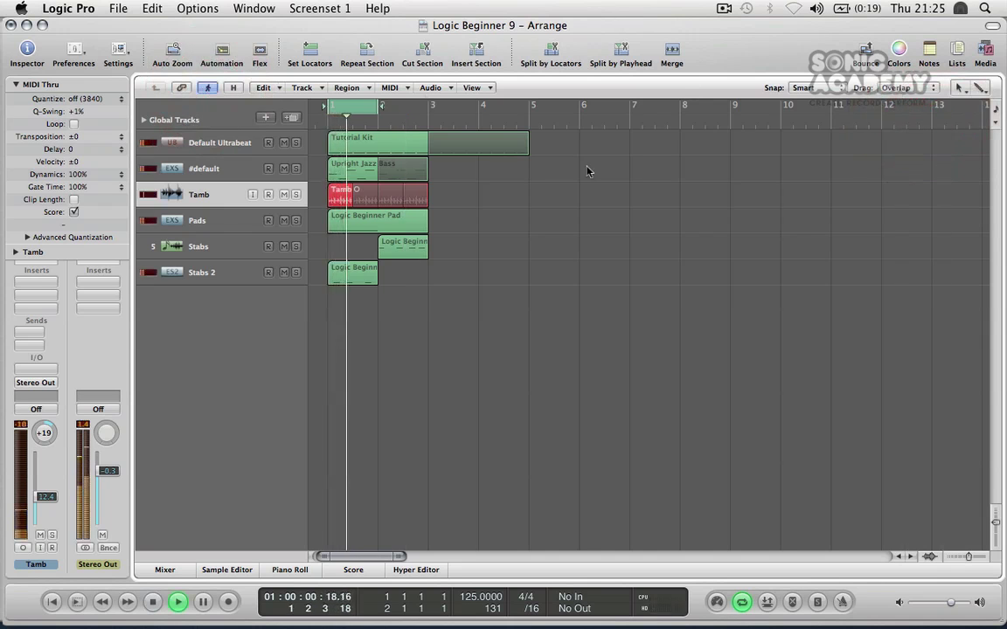
Step: Stop playback, move the playhead to about bar 12 and play from there with Catch Playhead on
key("space")
left_click(207, 89)
left_click(922, 123)
left_click(209, 87)
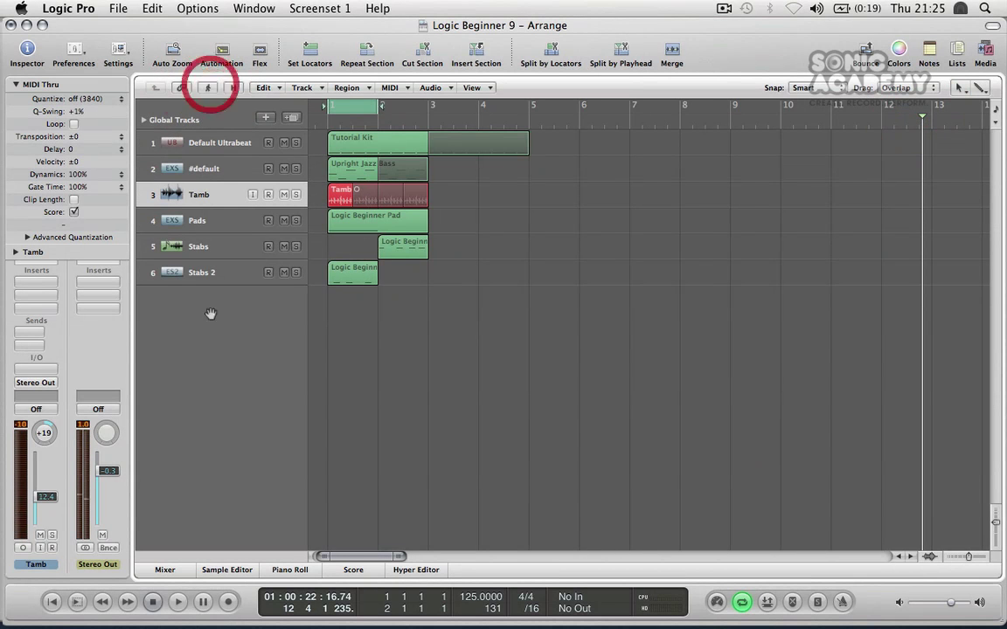
left_click(82, 600)
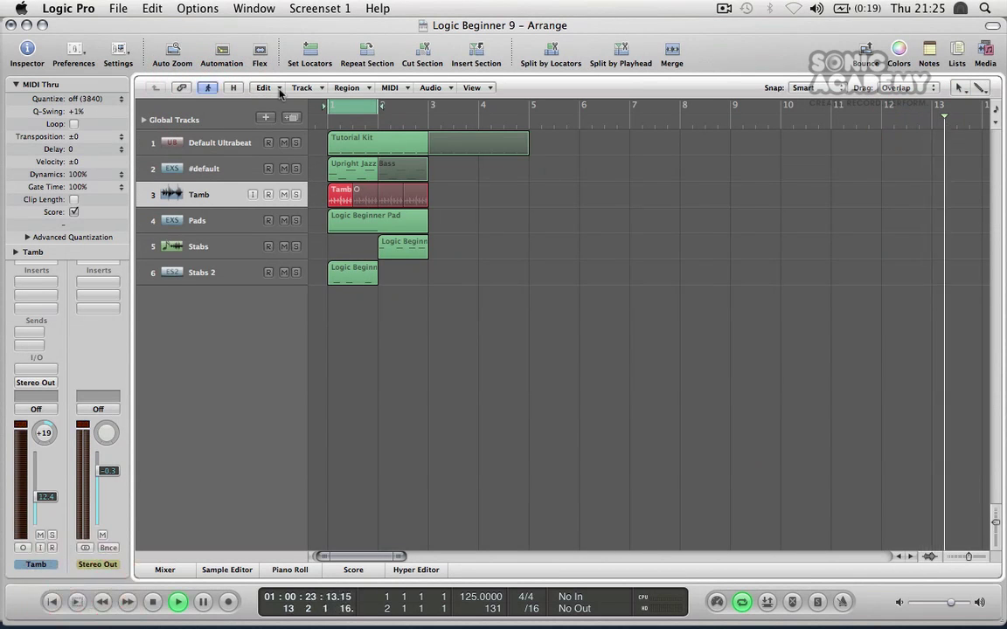
Step: Turn Catch Playhead off during playback to view other bars freely, and turn it back on
left_click(204, 87)
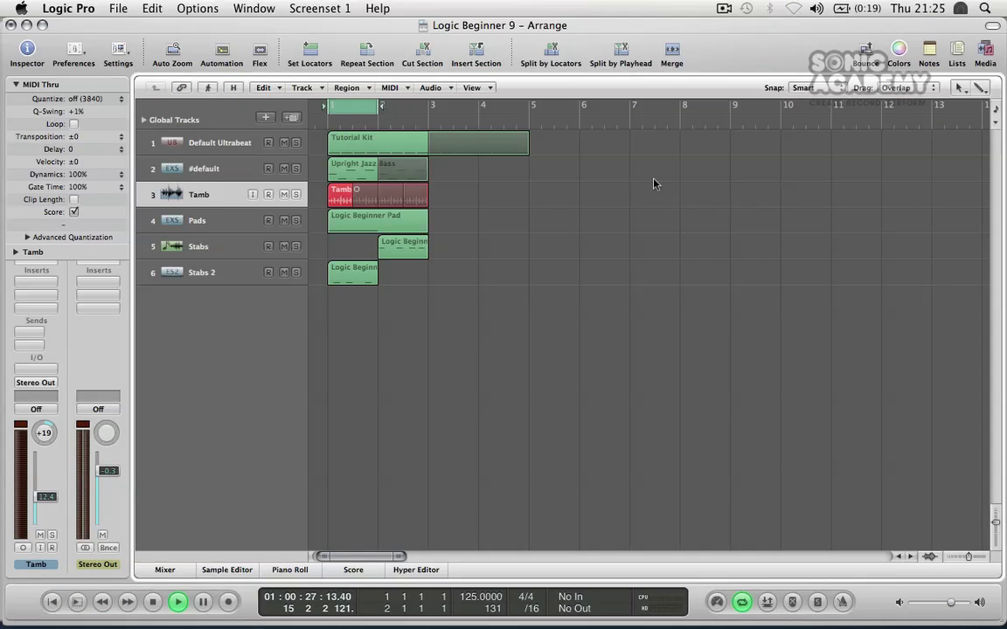
scroll(623, 203, "right", 5)
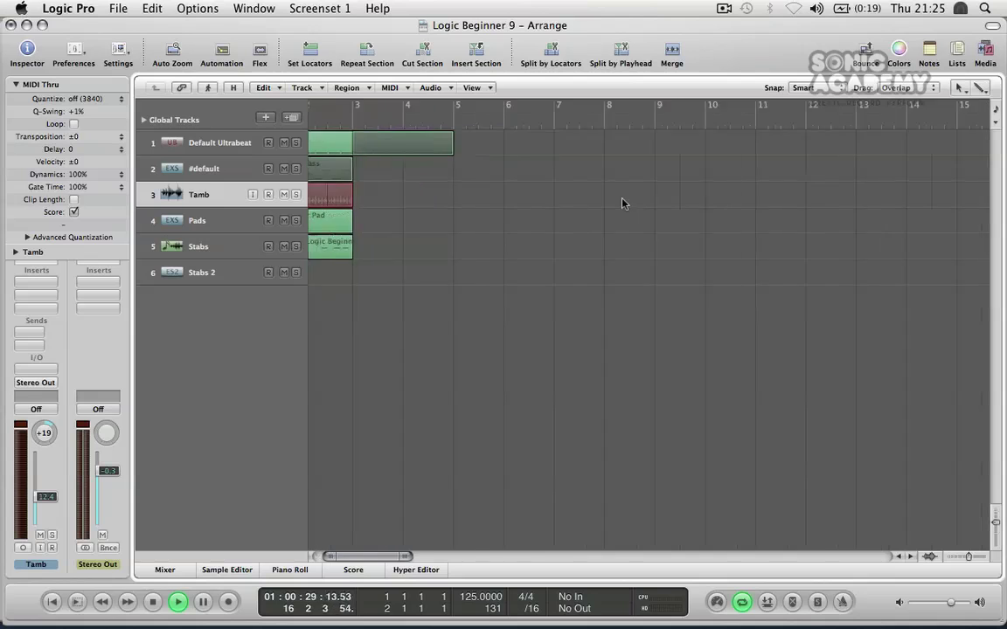
scroll(476, 251, "left", 5)
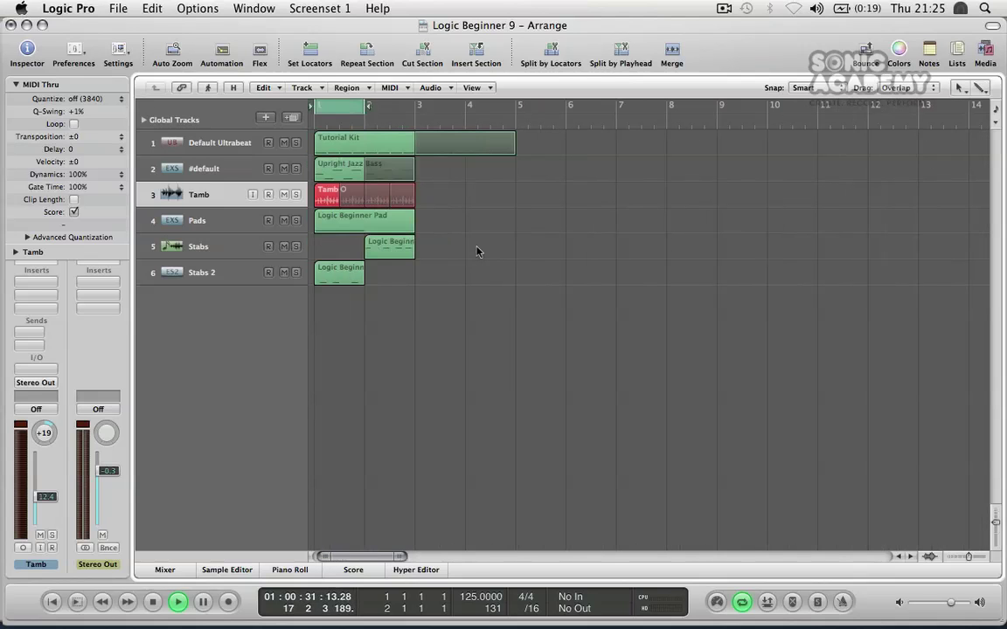
left_click(206, 87)
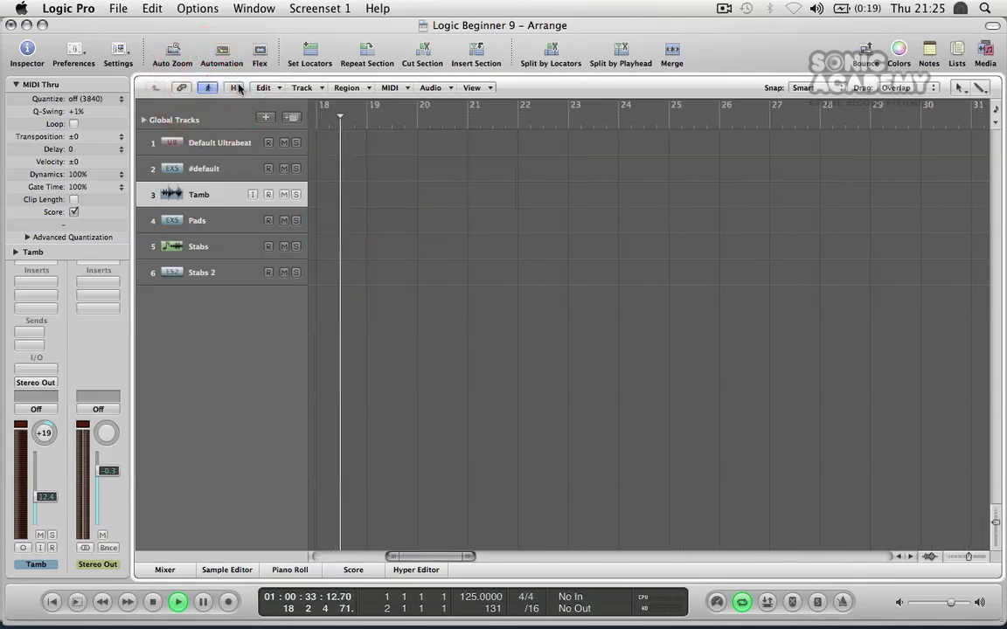
Step: Move the playhead between bars 30 and 31, turn Catch Playhead off, return to the regions and stop playback
left_click(955, 112)
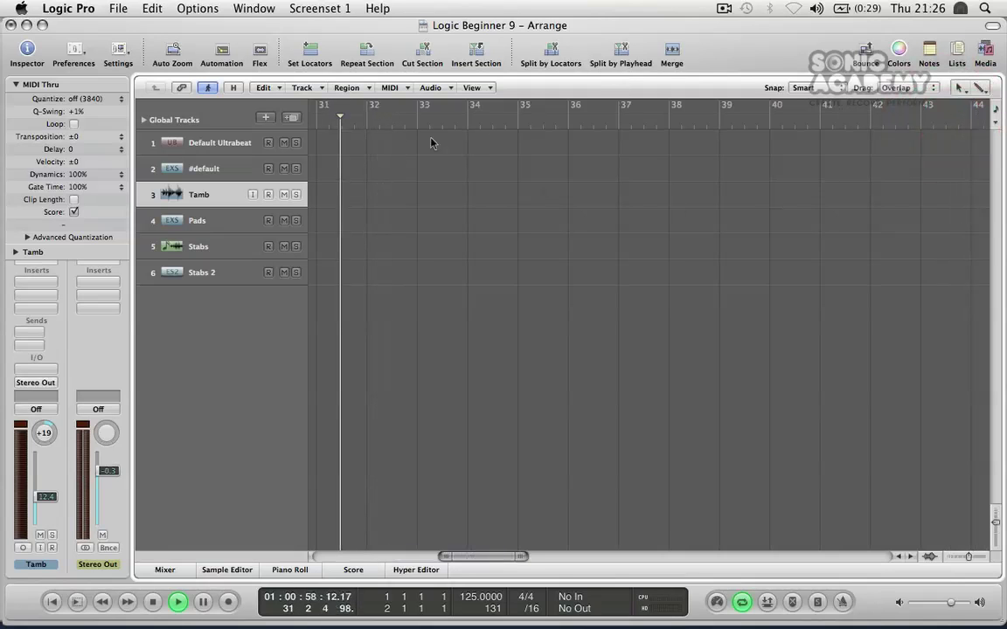
left_click(210, 88)
scroll(433, 202, "left", 10)
scroll(431, 202, "left", 10)
key("space")
Step: Look through the arrange window's editing, track and region commands
left_click(265, 87)
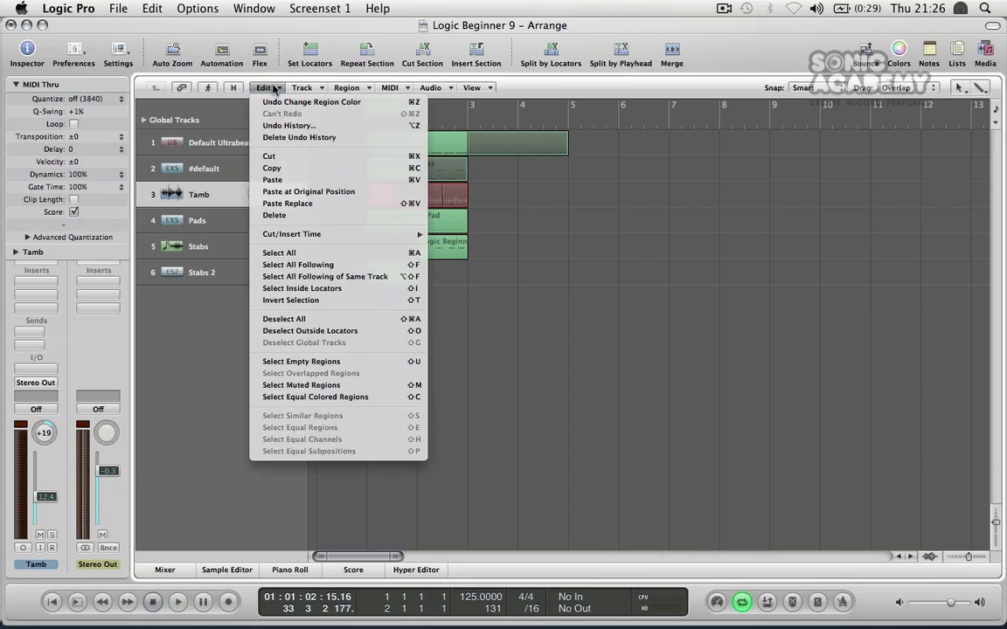
left_click(279, 89)
left_click(301, 88)
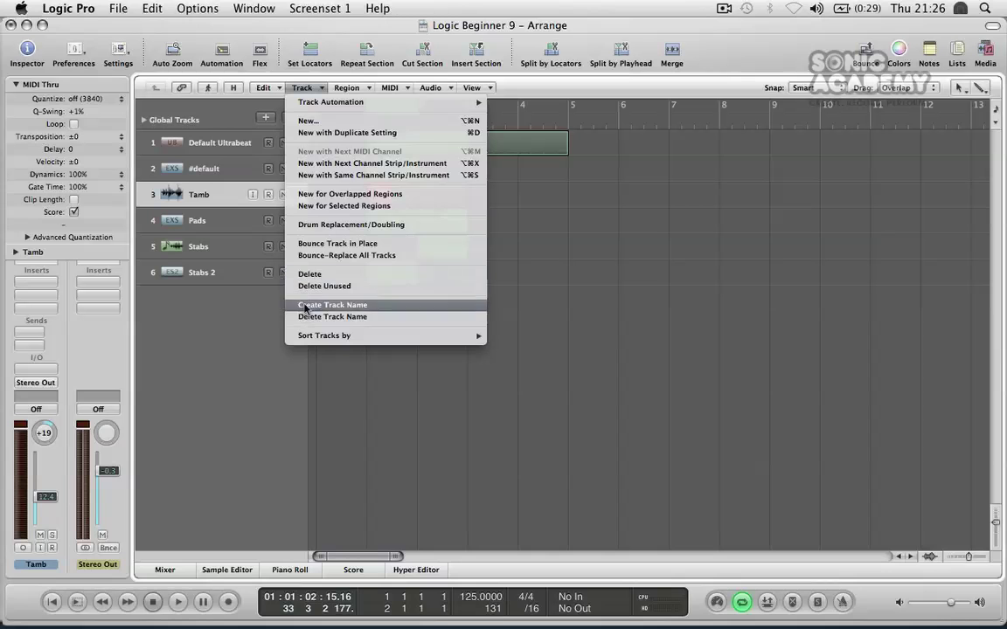
left_click(345, 85)
left_click(348, 87)
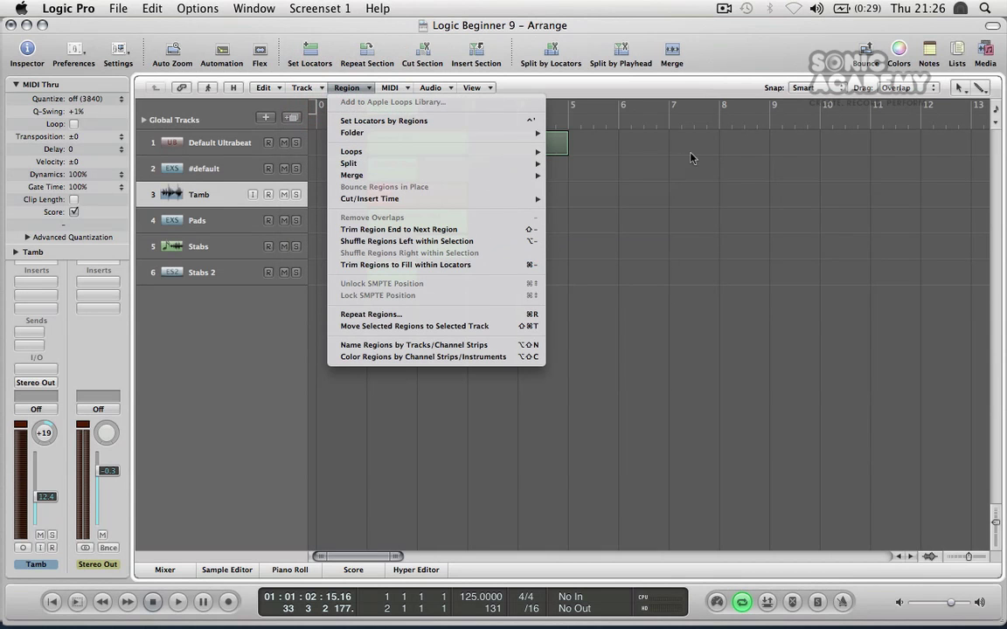
left_click(661, 181)
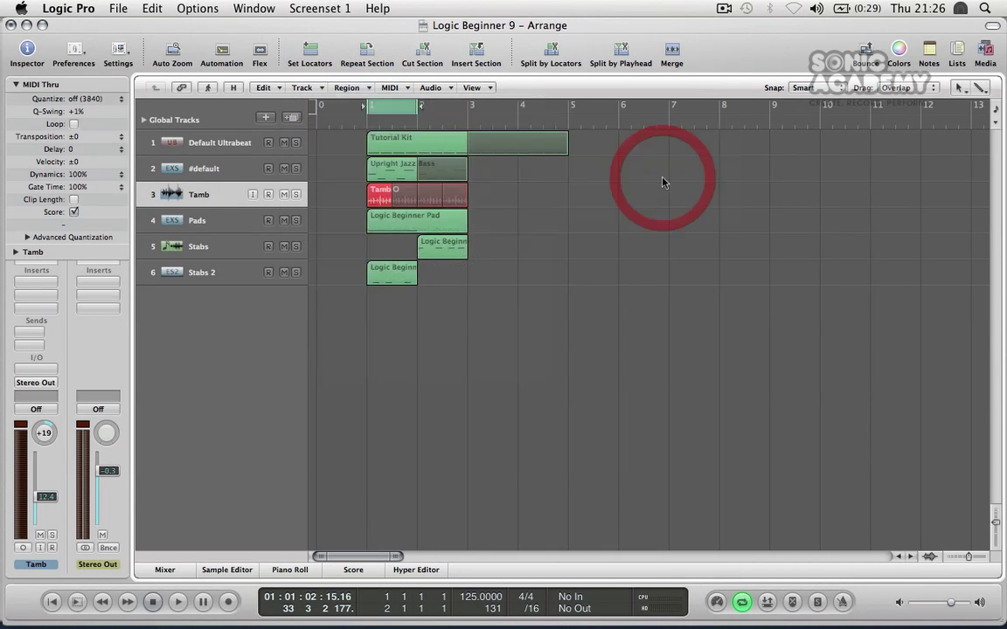
left_click(347, 88)
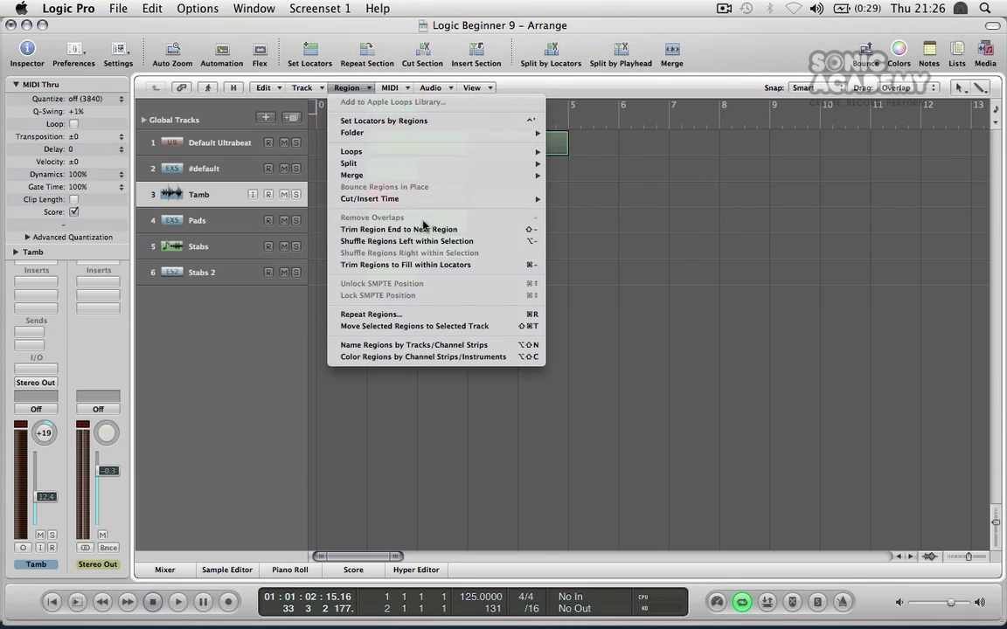
left_click(626, 176)
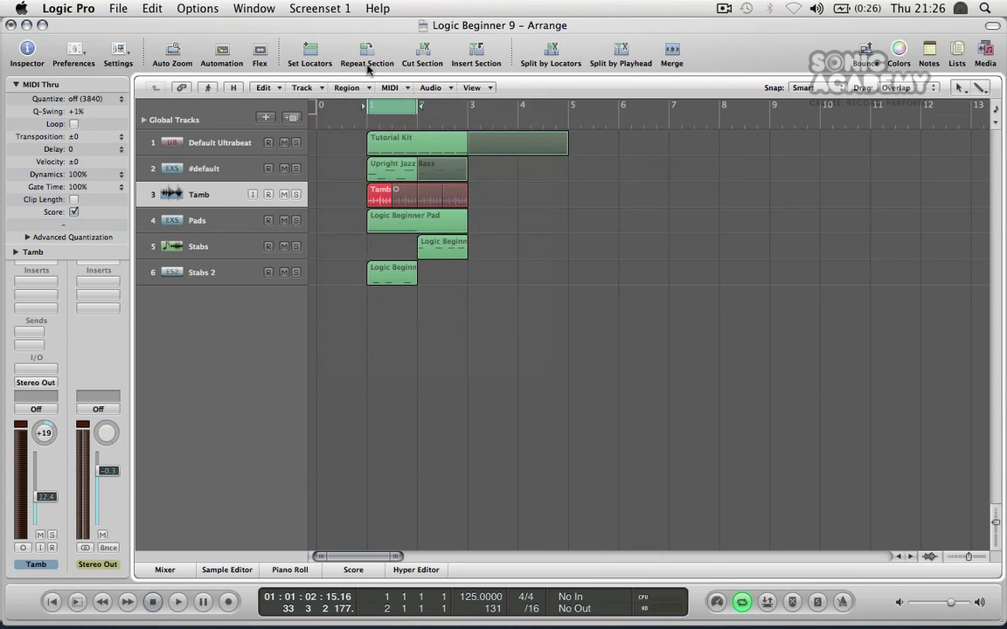
Step: Play the arrangement briefly from the cycle start and look through the MIDI commands
key("space")
key("space")
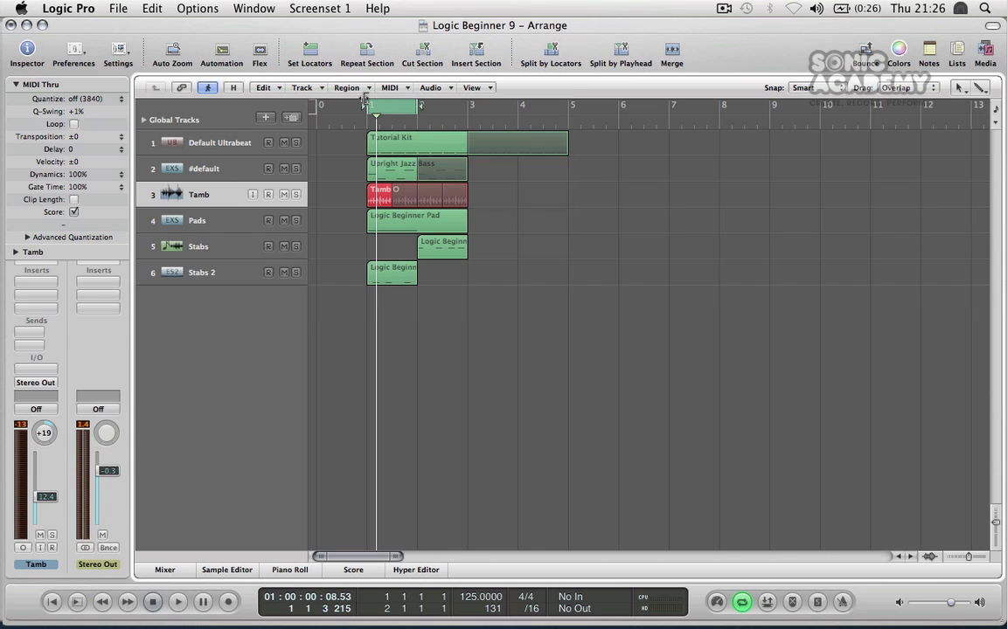
left_click(390, 87)
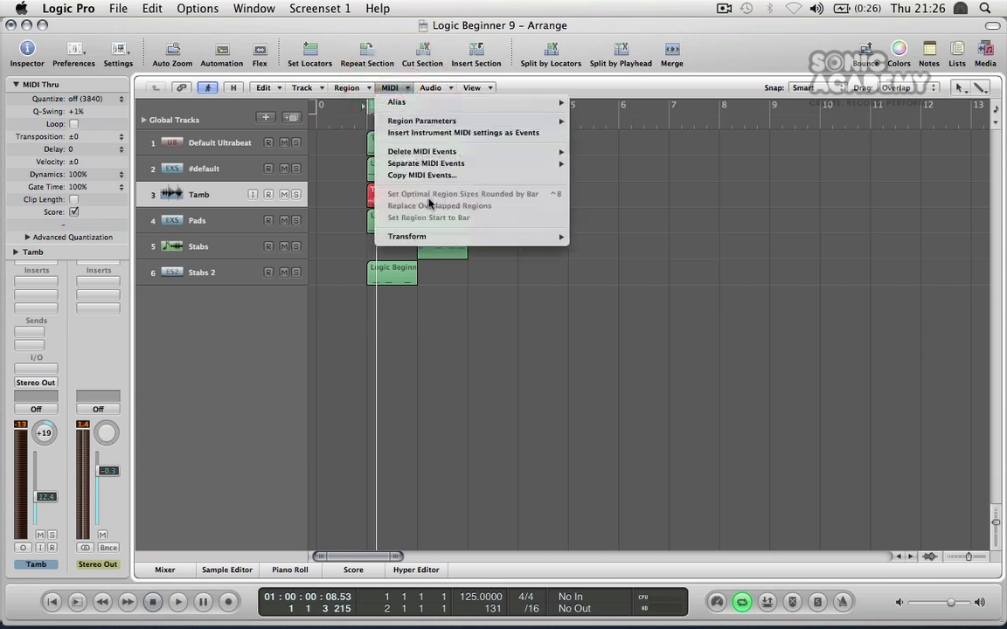
left_click(404, 89)
left_click(403, 89)
left_click(404, 89)
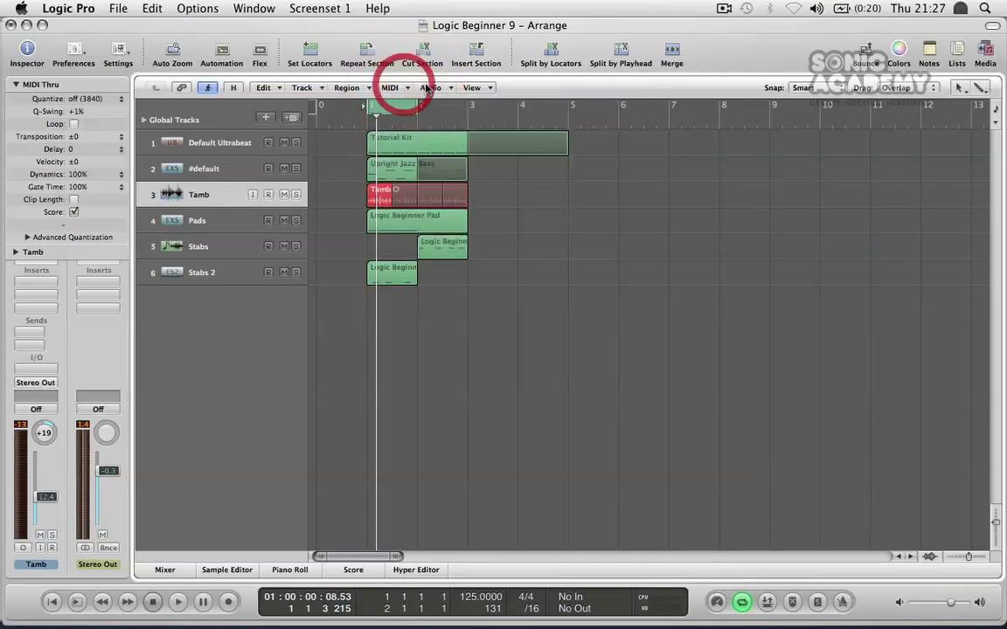
left_click(398, 88)
left_click(395, 89)
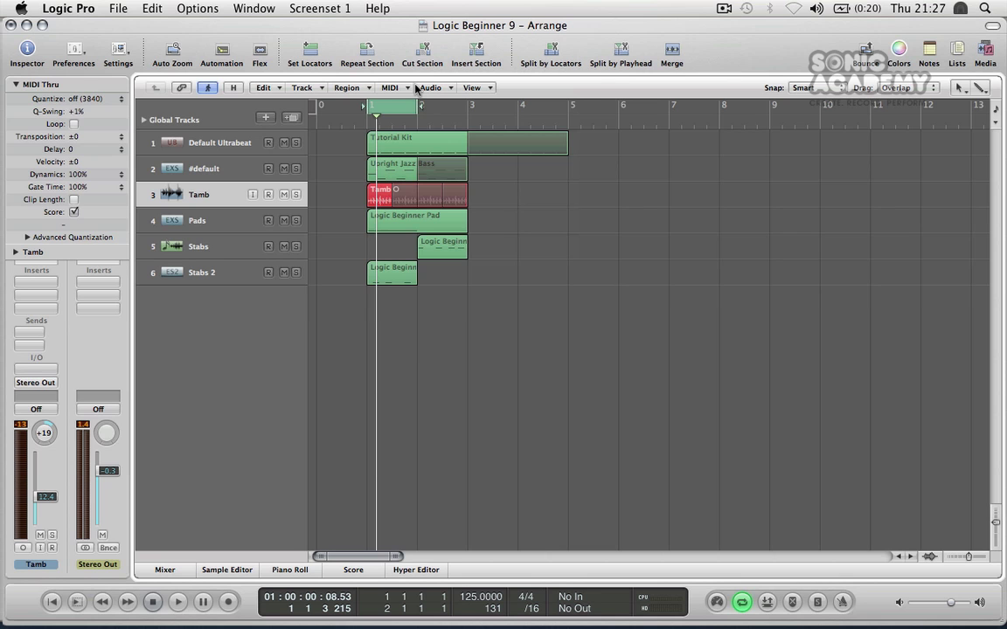
Step: Select the Tamb region and look through the audio and view commands available for it
left_click(433, 88)
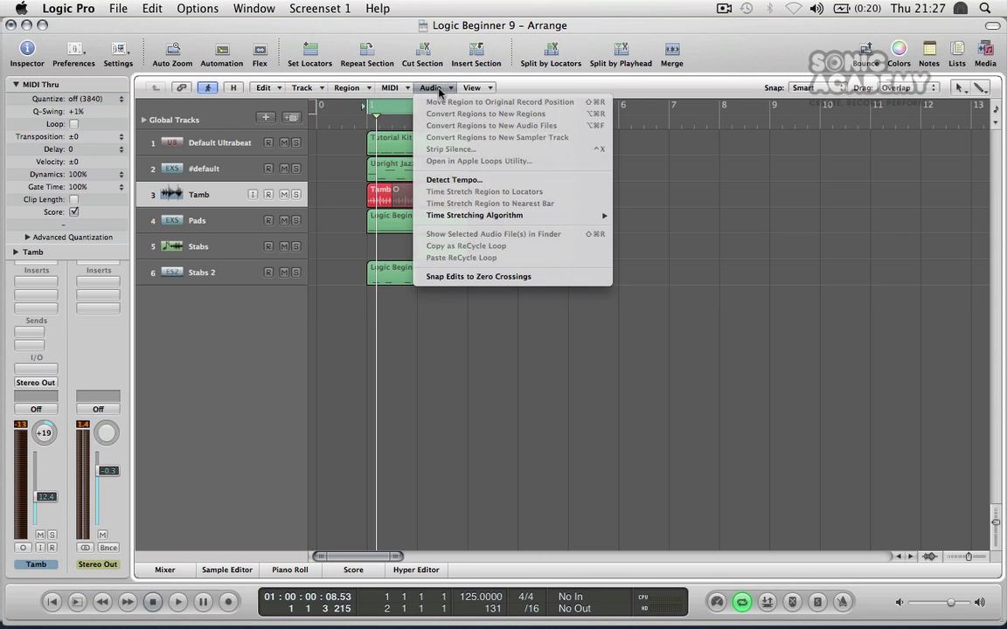
left_click(400, 73)
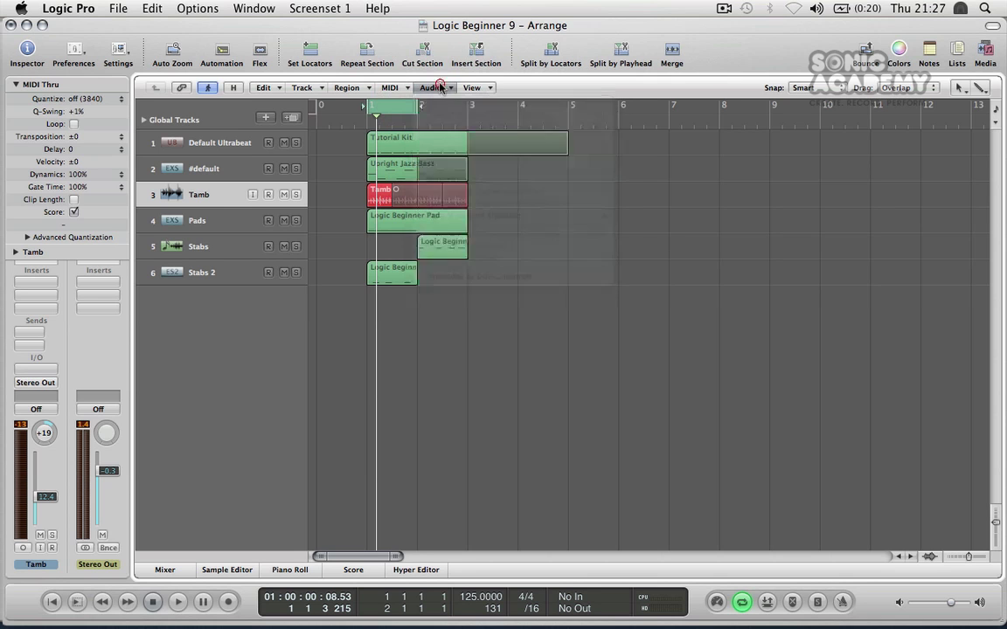
left_click(381, 194)
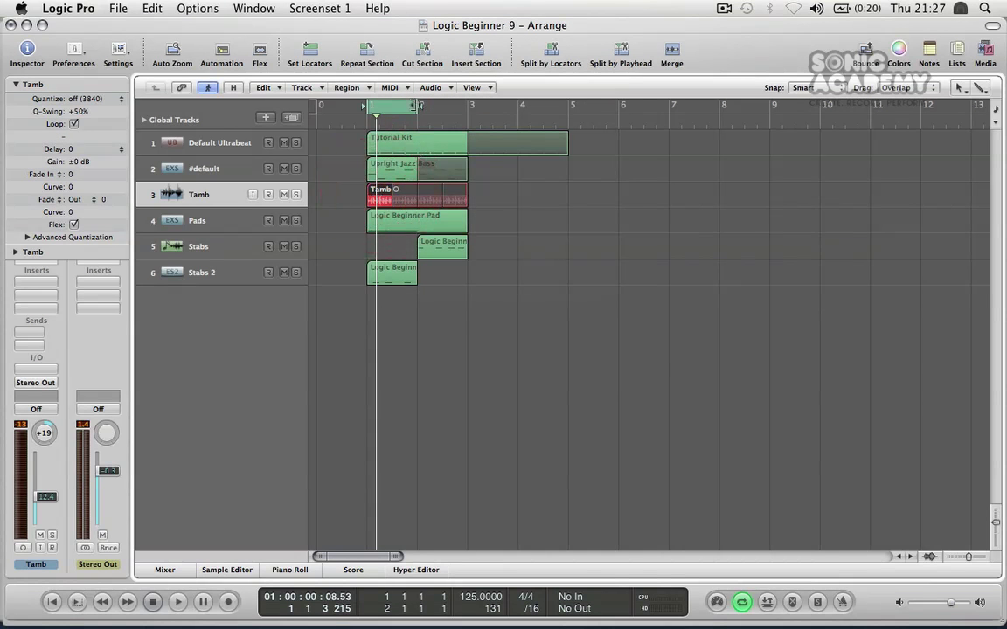
left_click(429, 87)
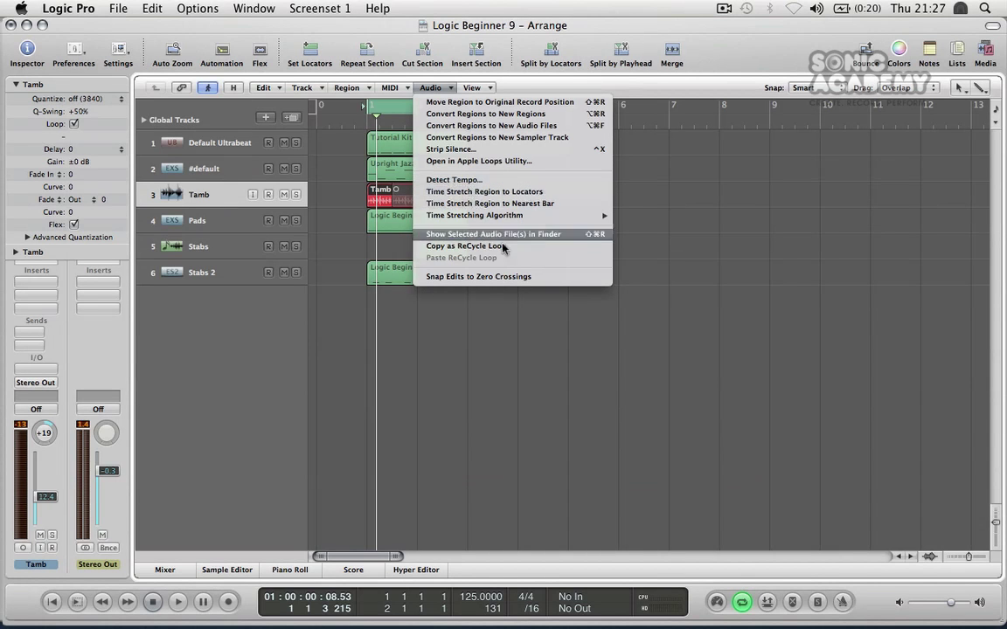
left_click(449, 86)
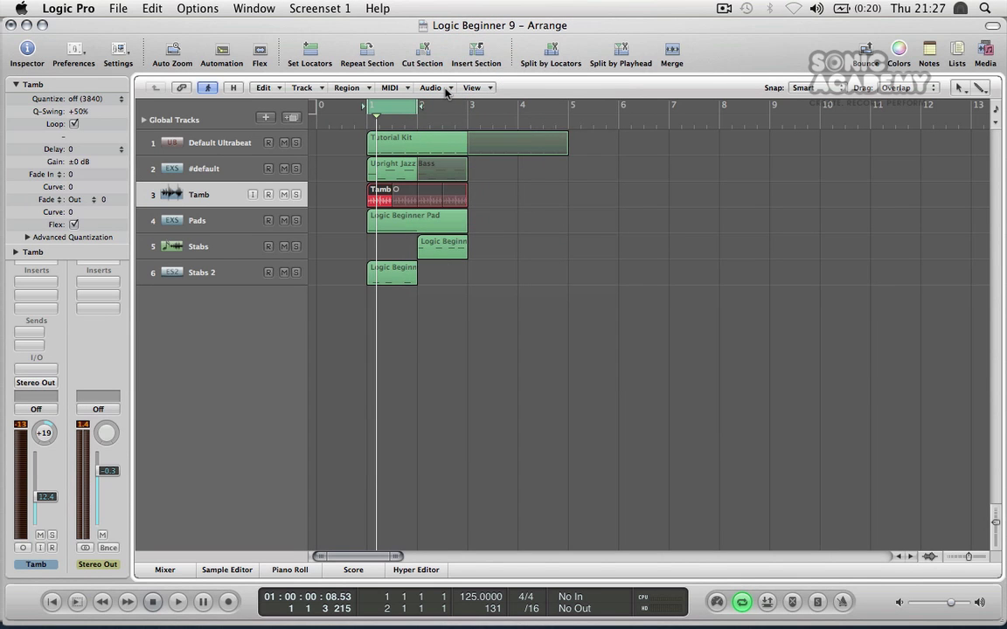
left_click(476, 88)
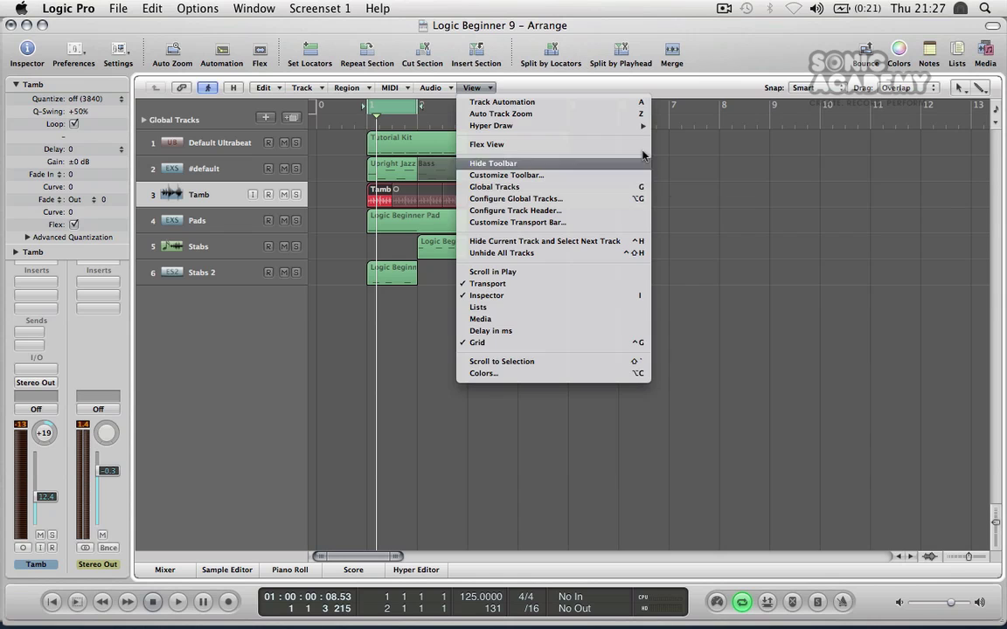
left_click(686, 218)
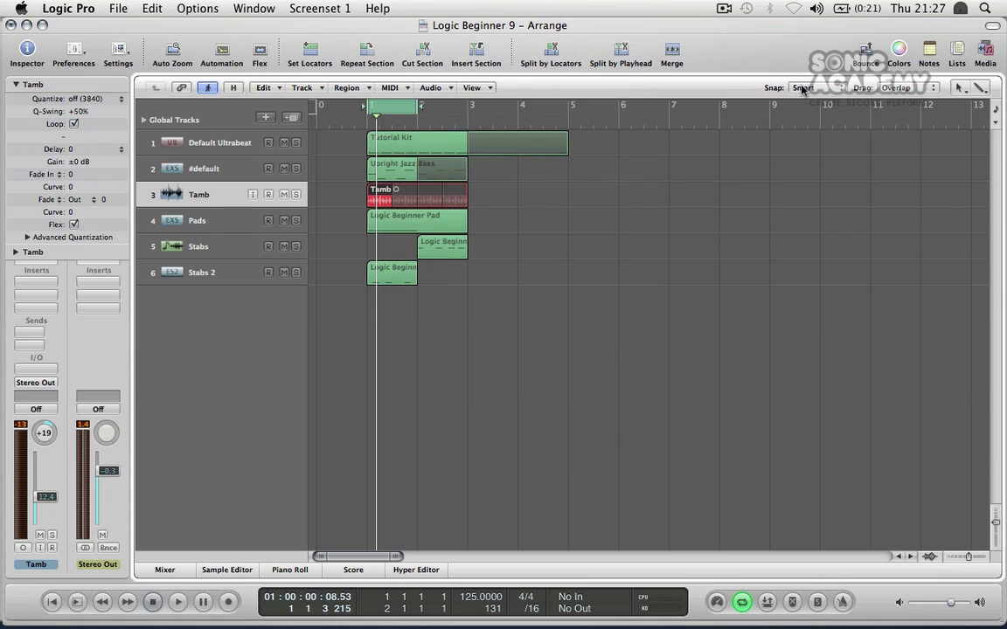
Step: Select the Tutorial Kit region, set Snap to Bar and try moving the region along the grid
mouse_move(399, 143)
left_mouse_down()
mouse_move(432, 142)
mouse_move(397, 142)
mouse_move(423, 144)
mouse_move(404, 153)
left_mouse_up()
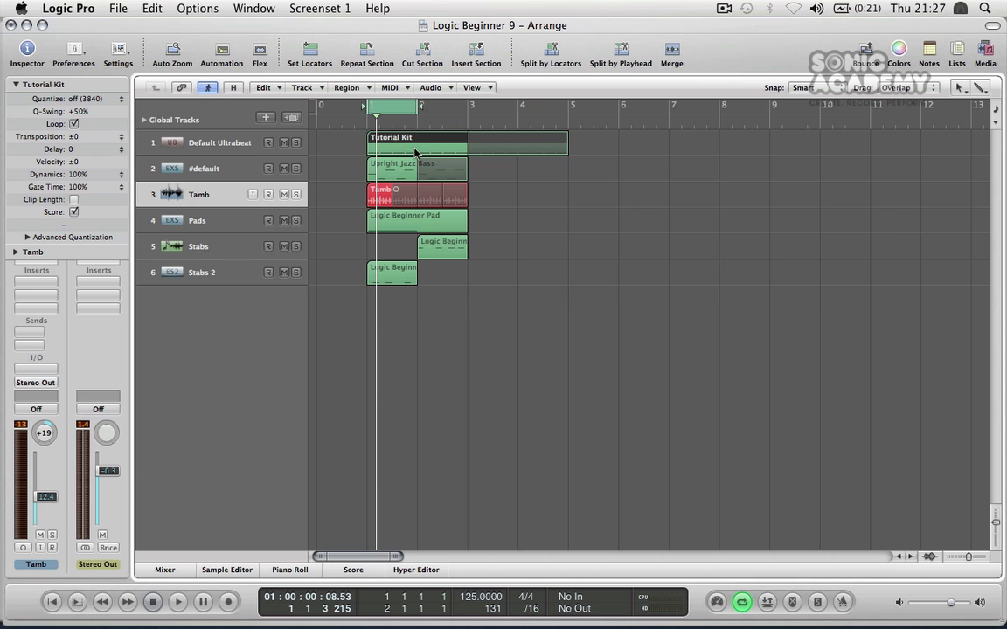
left_click(802, 88)
left_click(747, 87)
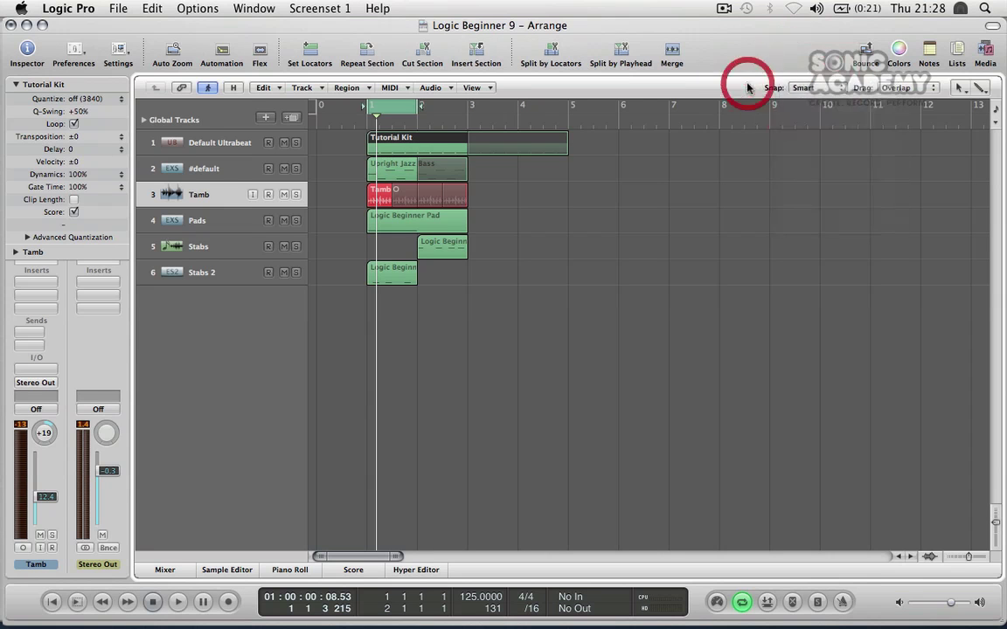
left_click(802, 87)
left_click(799, 99)
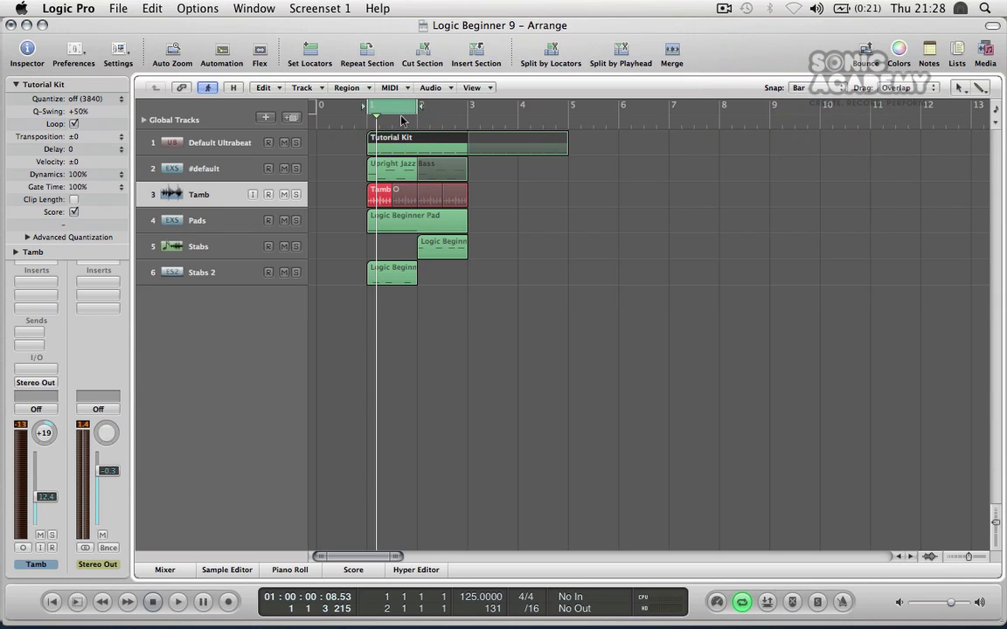
mouse_move(405, 139)
left_mouse_down()
mouse_move(425, 141)
mouse_move(406, 141)
left_mouse_up()
Step: Set Snap to Beat and try moving the Tutorial Kit region in beat steps
left_click(830, 87)
left_click(809, 103)
mouse_move(401, 150)
left_mouse_down()
mouse_move(418, 145)
mouse_move(403, 144)
left_mouse_up()
Step: Set Snap to Smart and review the drag mode options, keeping Overlap selected
left_click(800, 87)
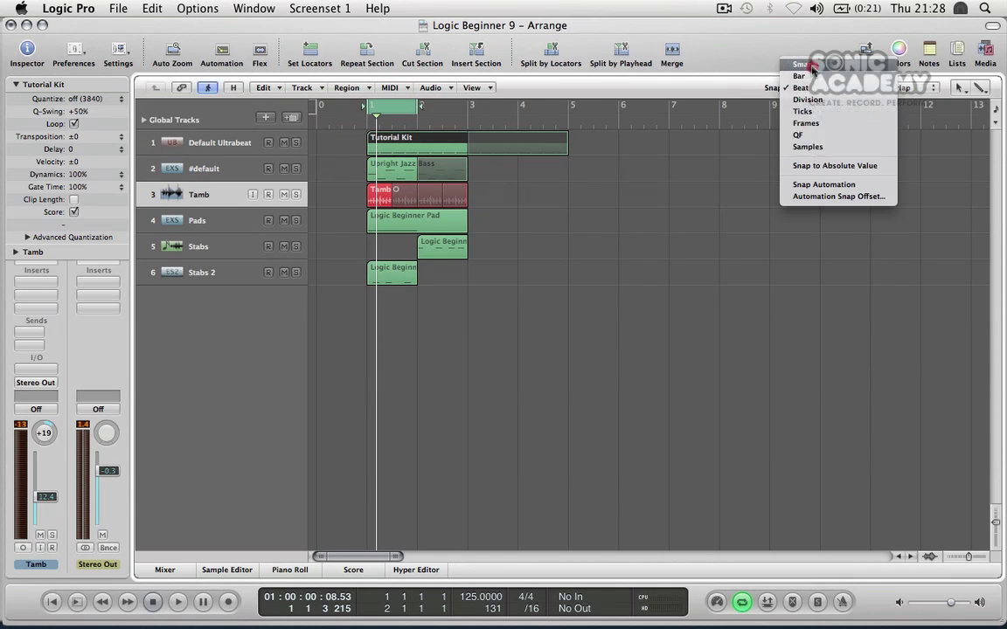
left_click(802, 64)
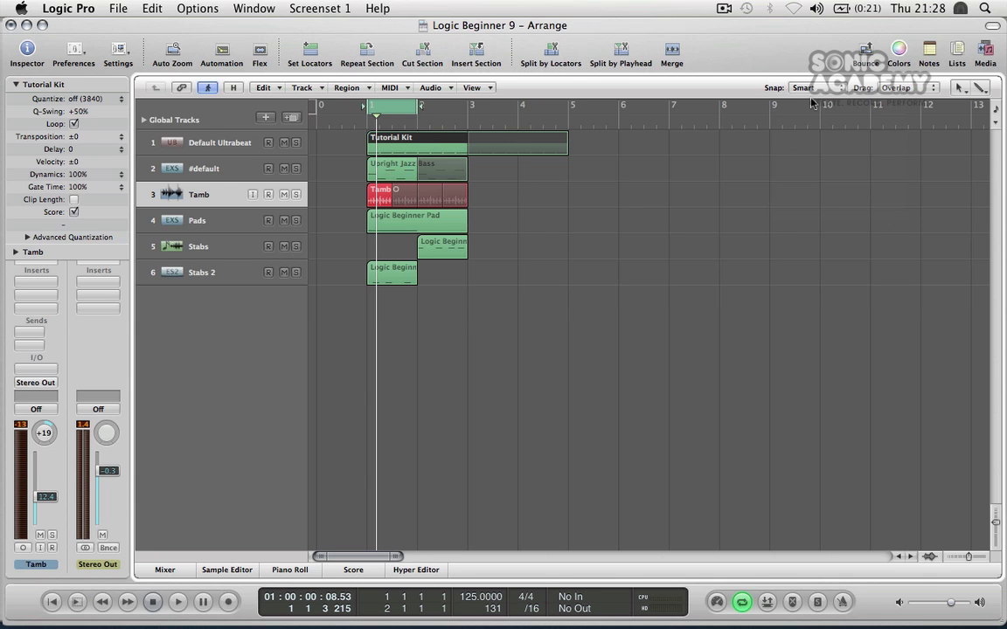
left_click(895, 90)
left_click(907, 90)
left_click(896, 90)
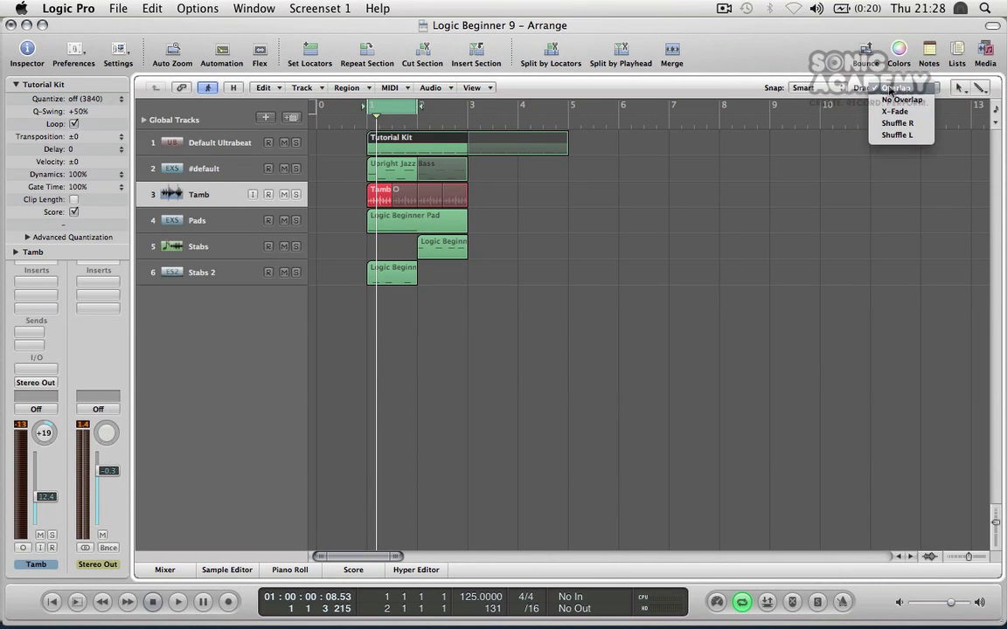
left_click(893, 90)
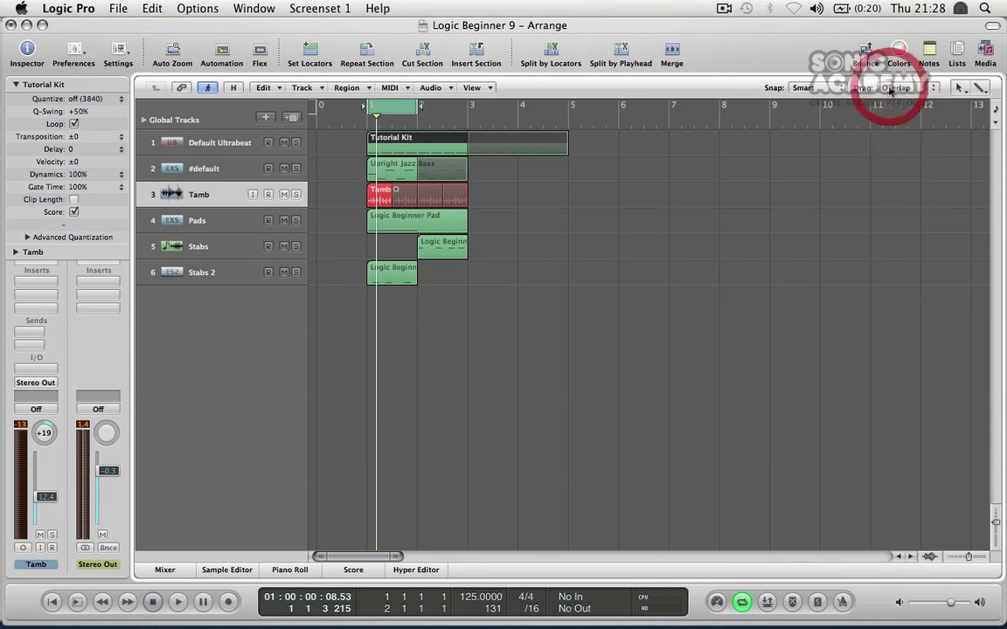
Step: Move the Stabs 2 region onto the Stabs track at bar 1 and try overlapping it with the region at bar 2
left_click(382, 269)
left_click_drag(391, 249, 416, 252)
left_click(444, 250)
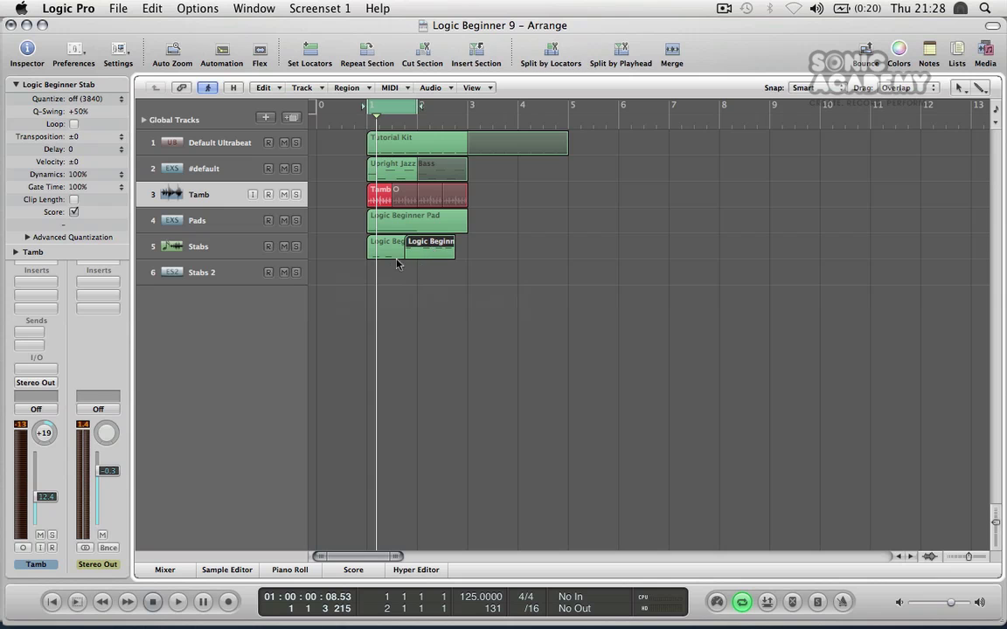
key("super+z")
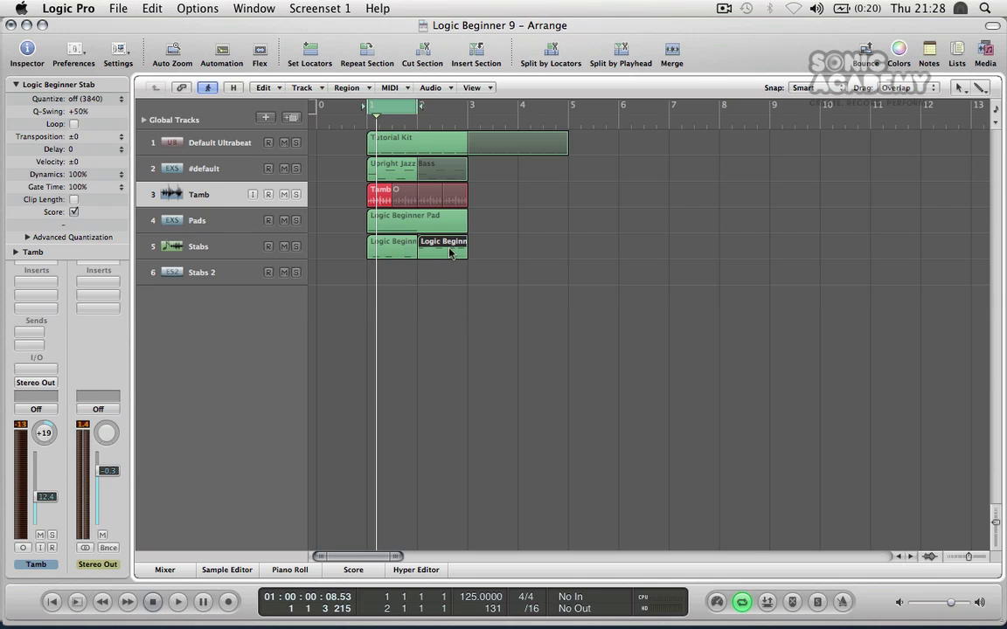
Step: Try the X-Fade and Shuffle R drag modes with the Stabs regions, and return the drag mode to Overlap
left_click(905, 88)
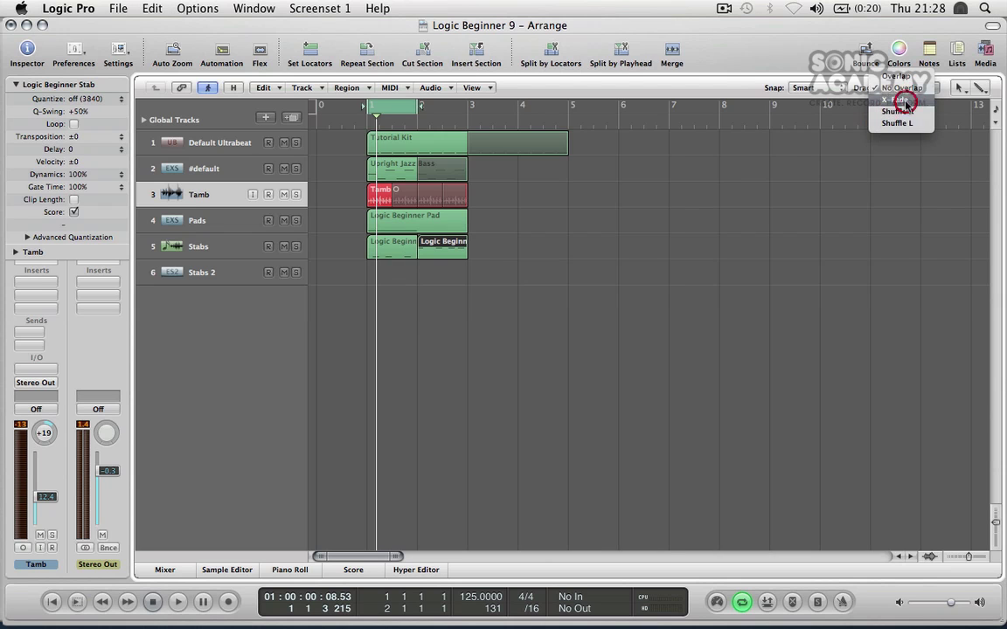
left_click(904, 101)
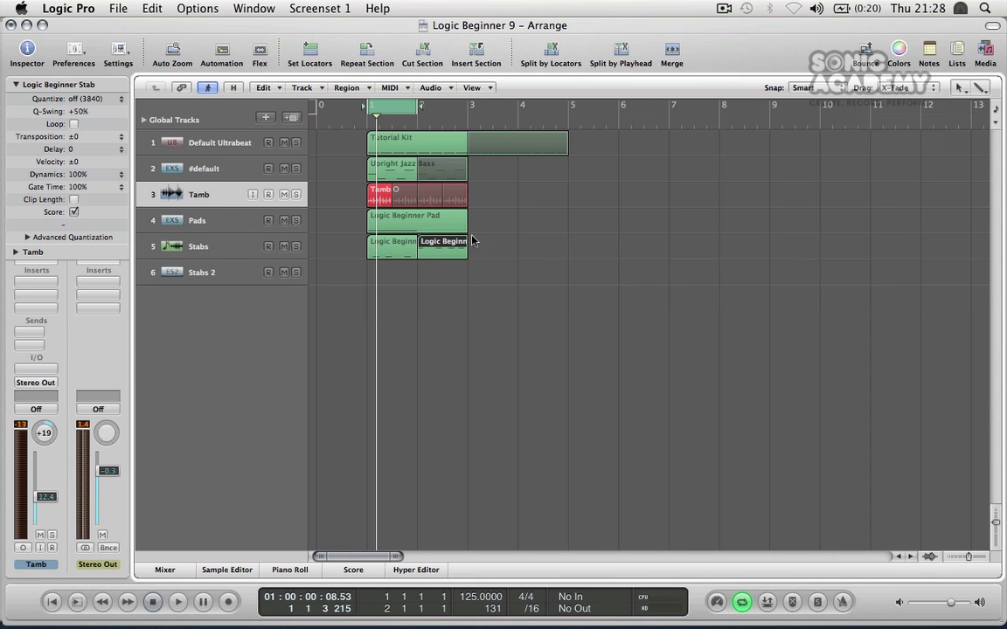
left_click(900, 87)
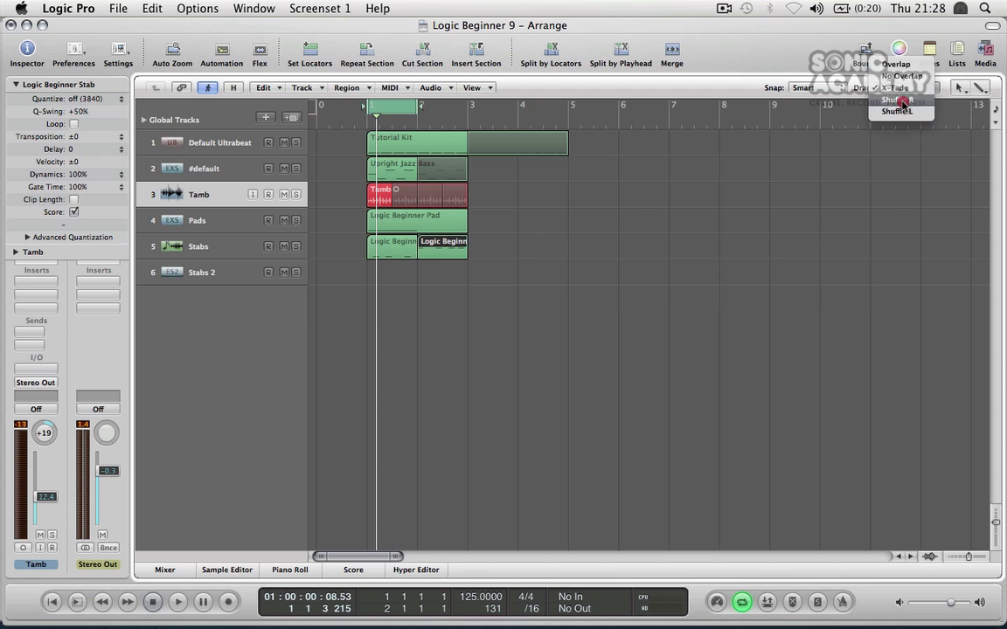
left_click(901, 101)
left_click(410, 252)
left_click(421, 245)
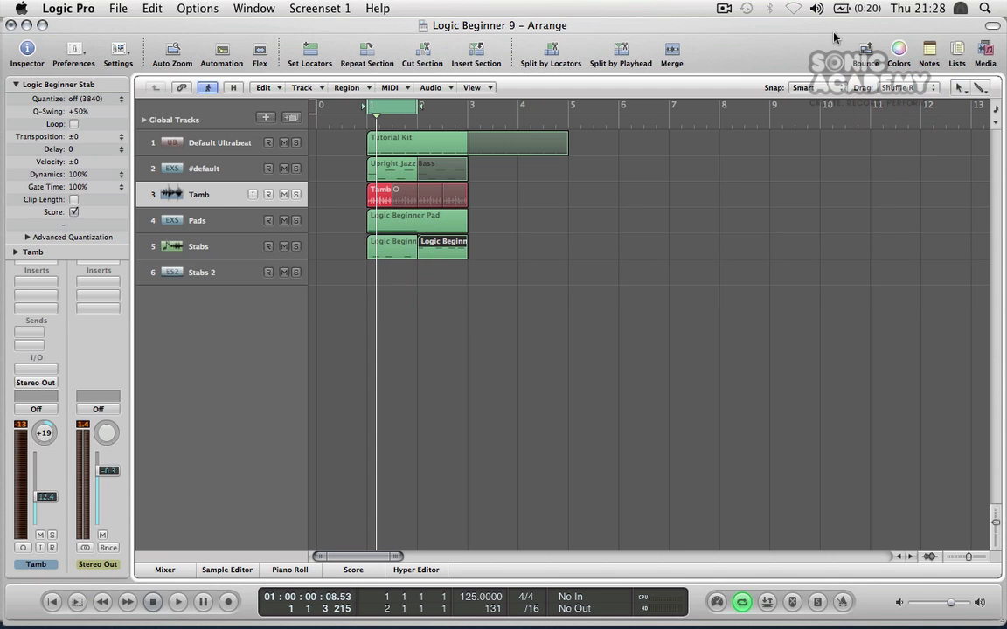
left_click(938, 87)
left_click(906, 48)
Step: Review the tools available for the primary mouse tool, deselect the Stabs region and keep the Pointer Tool
left_click(961, 89)
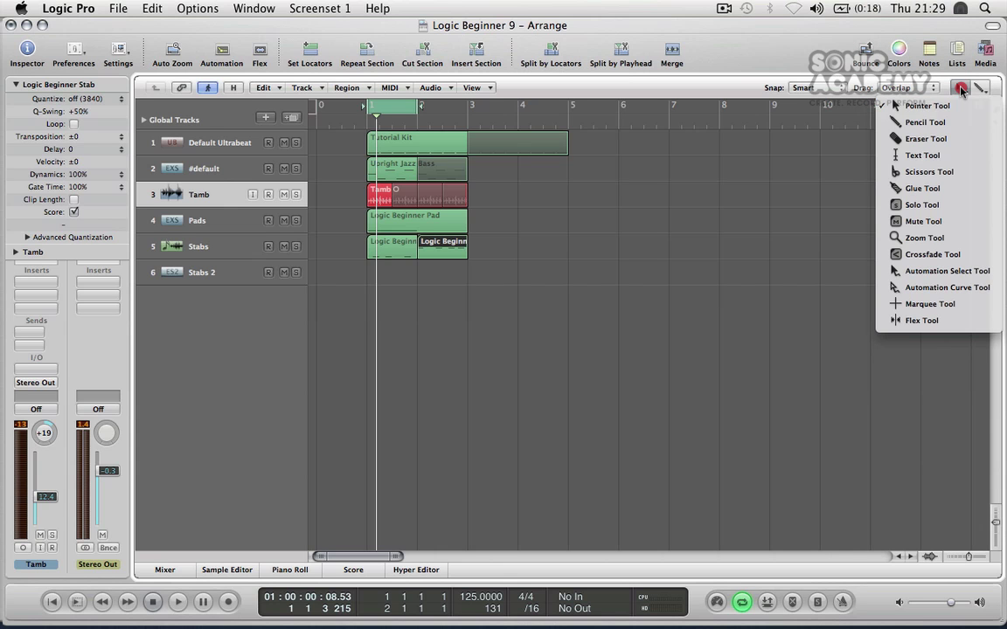
left_click(961, 89)
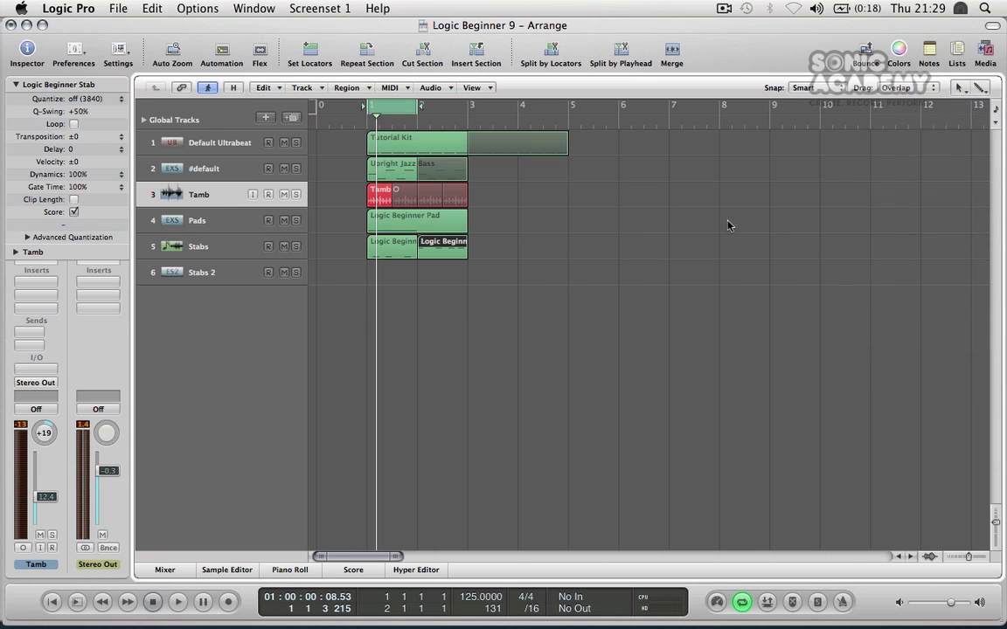
left_click(605, 202)
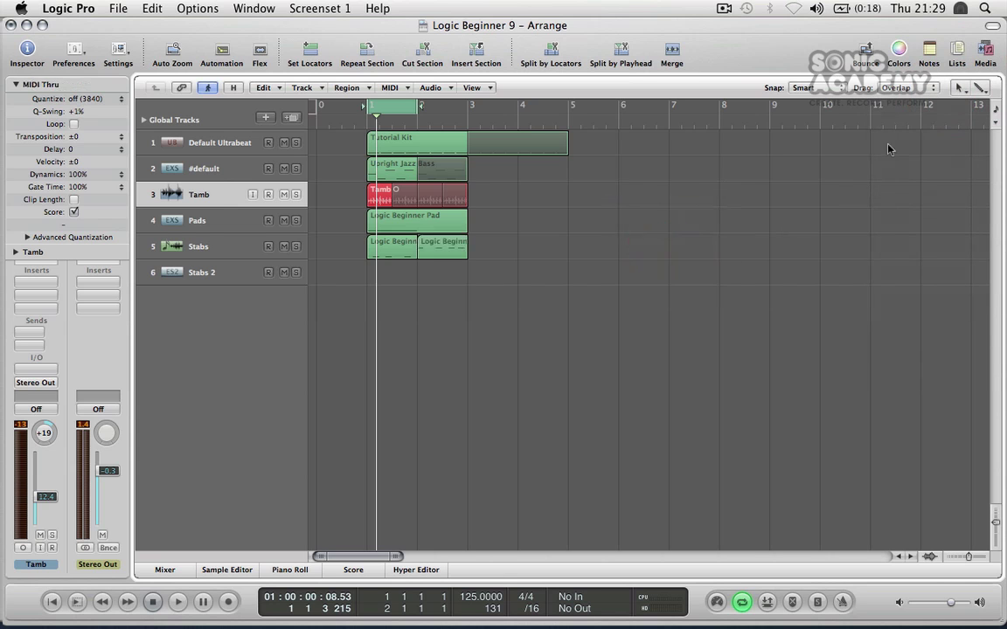
left_click(957, 89)
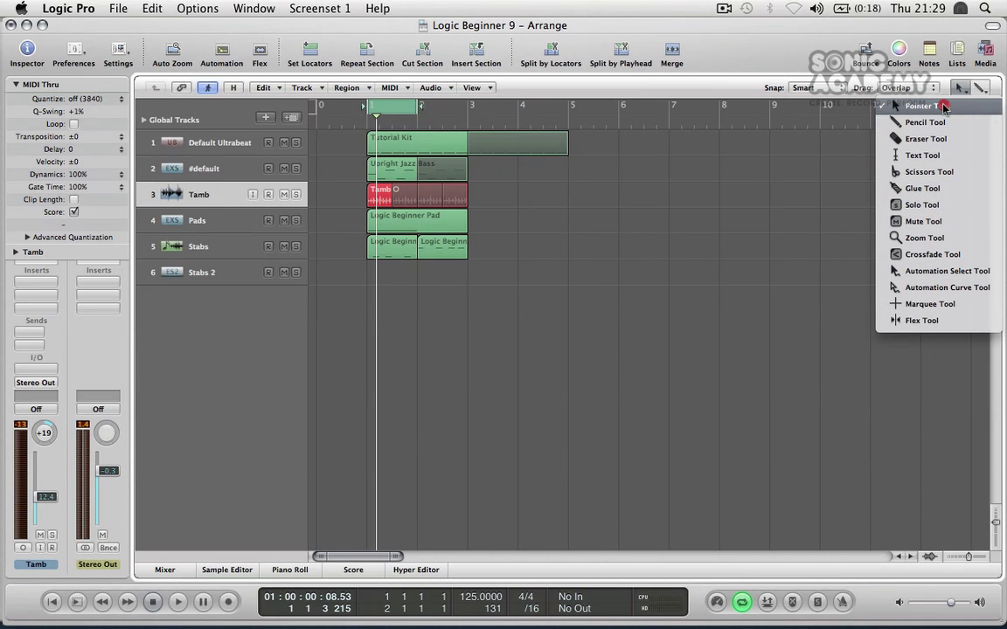
left_click(943, 107)
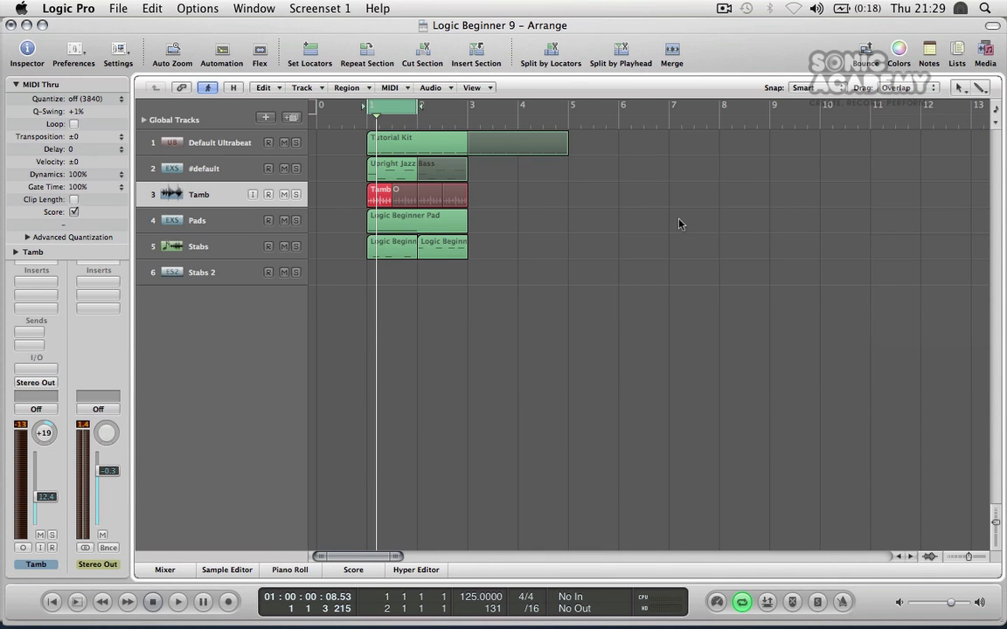
Step: Review the tools available for the secondary mouse tool and keep the Pencil Tool assigned
left_click(980, 87)
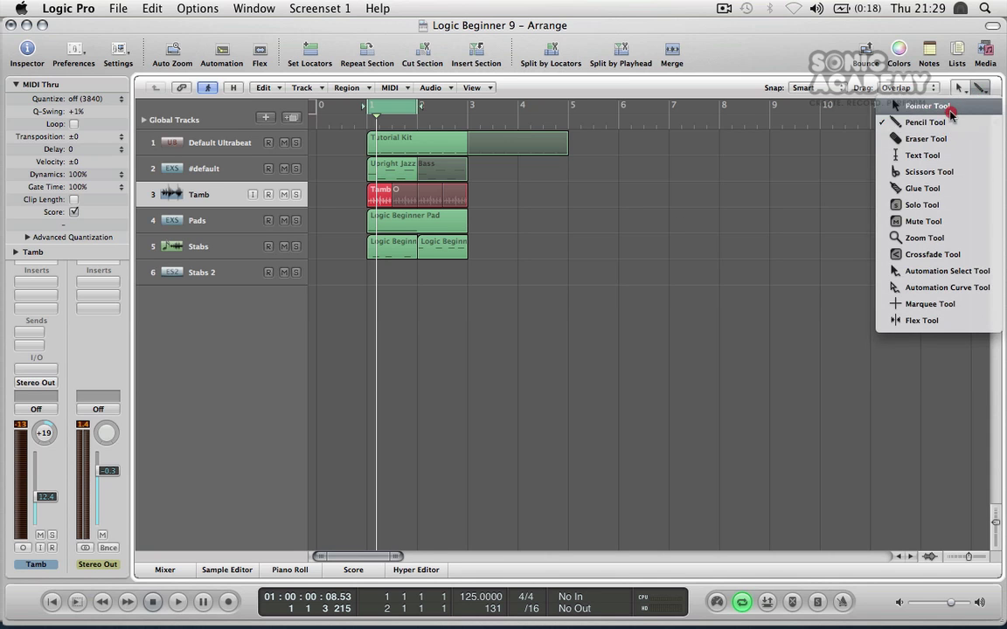
left_click(980, 87)
left_click(980, 87)
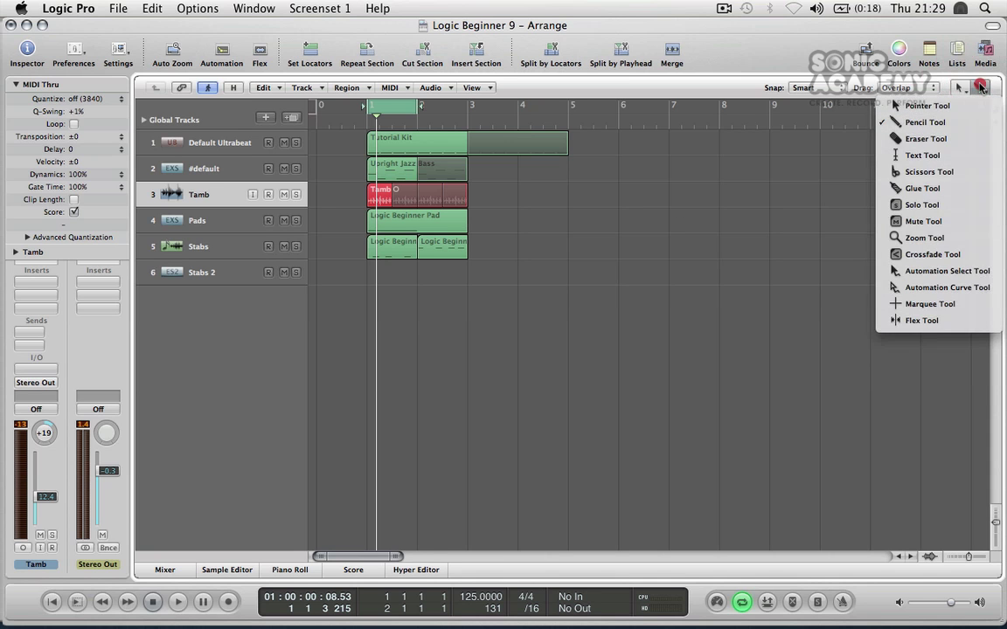
left_click(947, 122)
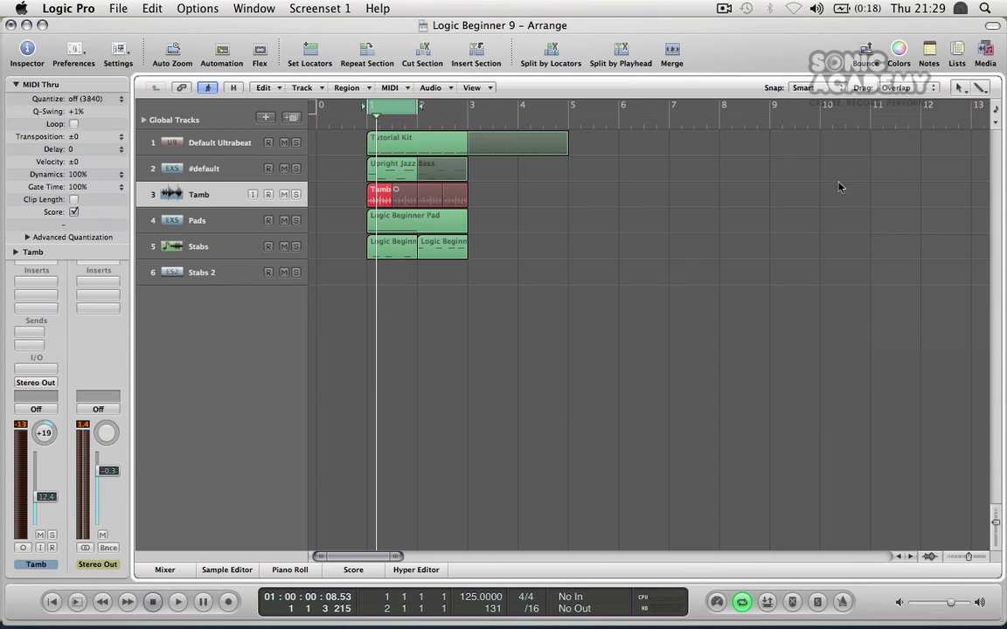
Step: Try the Eraser Tool as the secondary mouse tool and restore the Pencil Tool
left_click(980, 88)
left_click(945, 140)
left_click(980, 87)
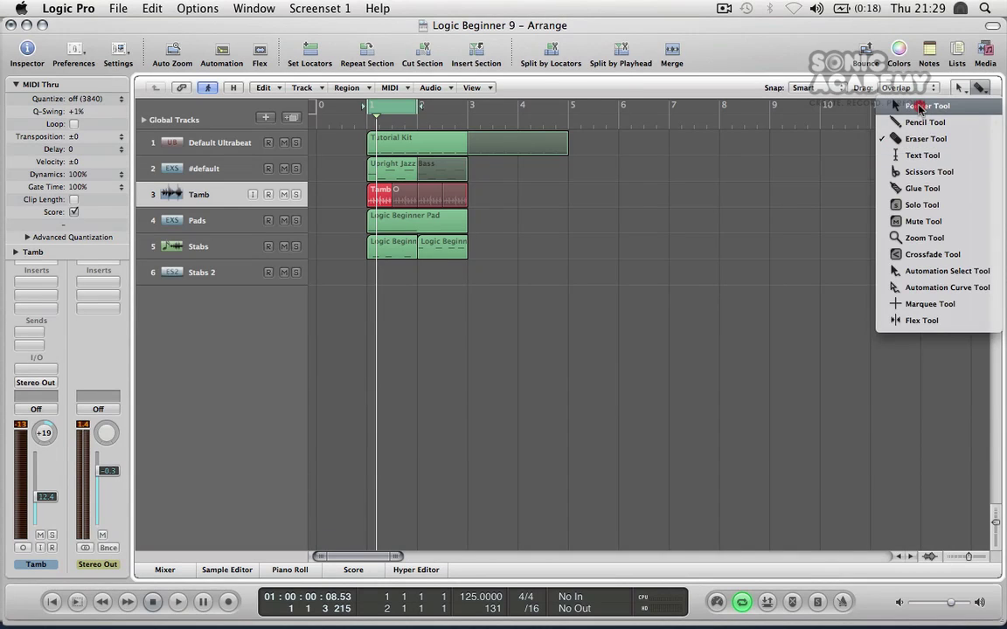
left_click(916, 121)
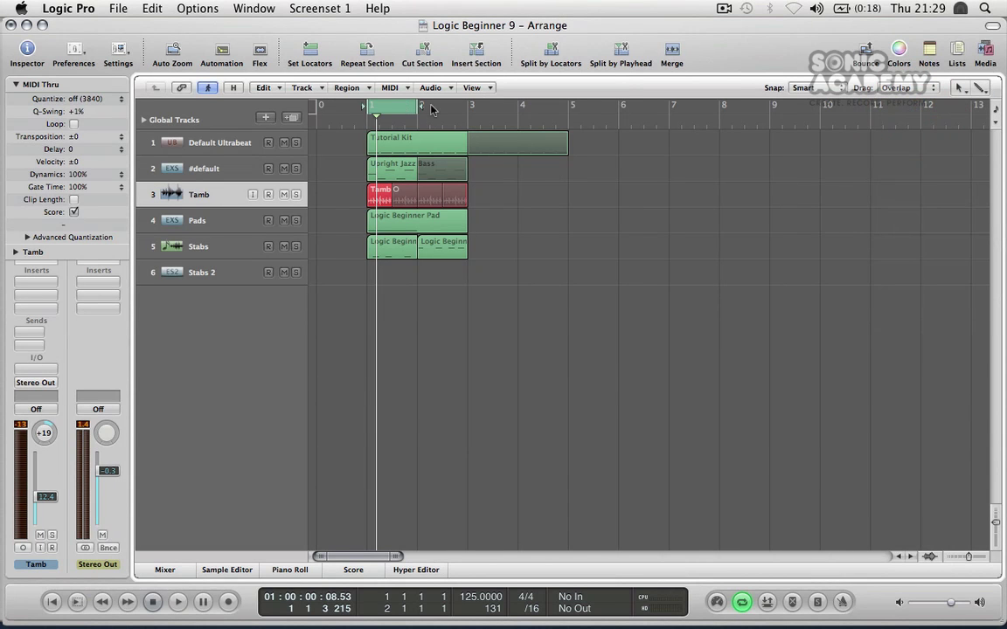
Step: Review the New Tracks options for adding a track and dismiss them without creating one
left_click(266, 118)
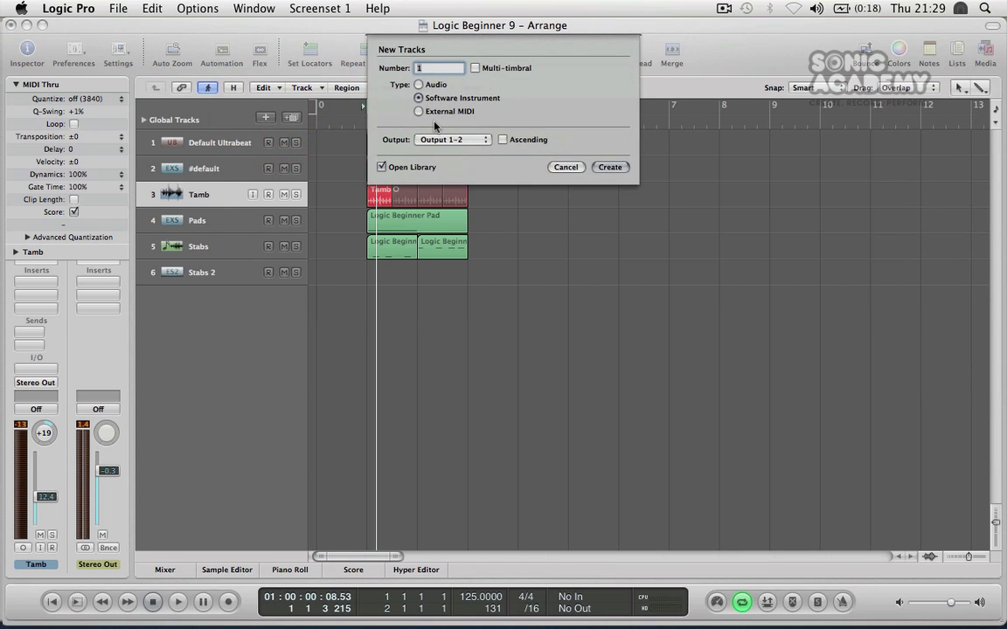
left_click(564, 167)
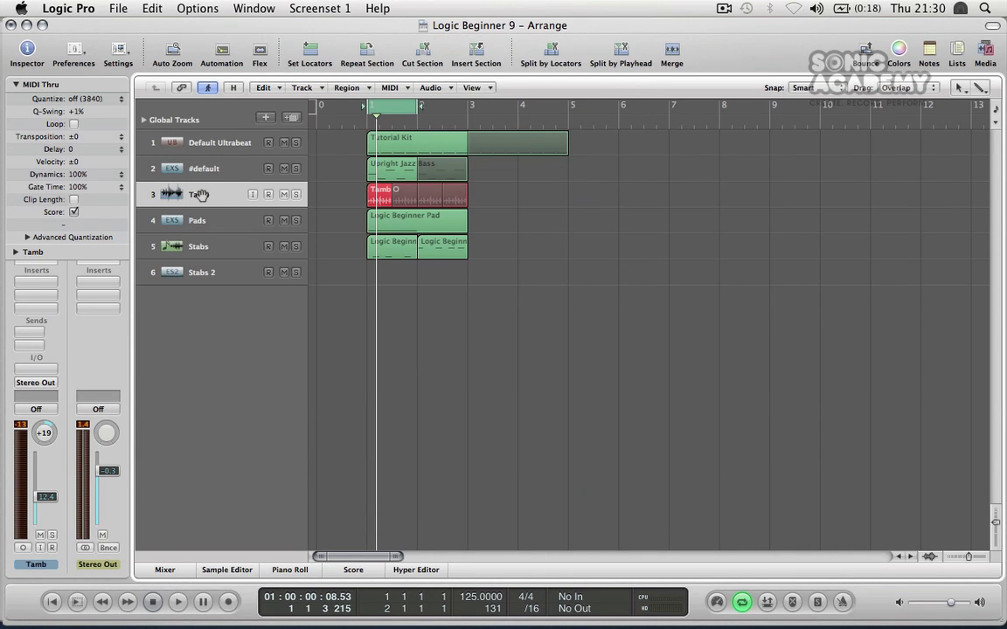
Step: Try duplicating the Pads track with its channel strip settings, and delete the duplicate track
left_click(233, 218)
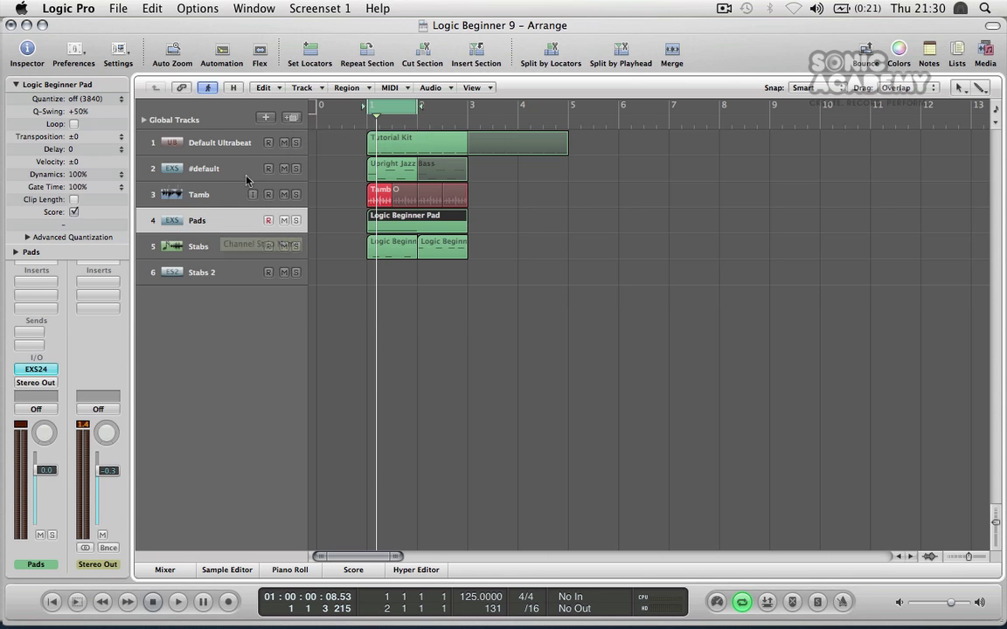
left_click(291, 117)
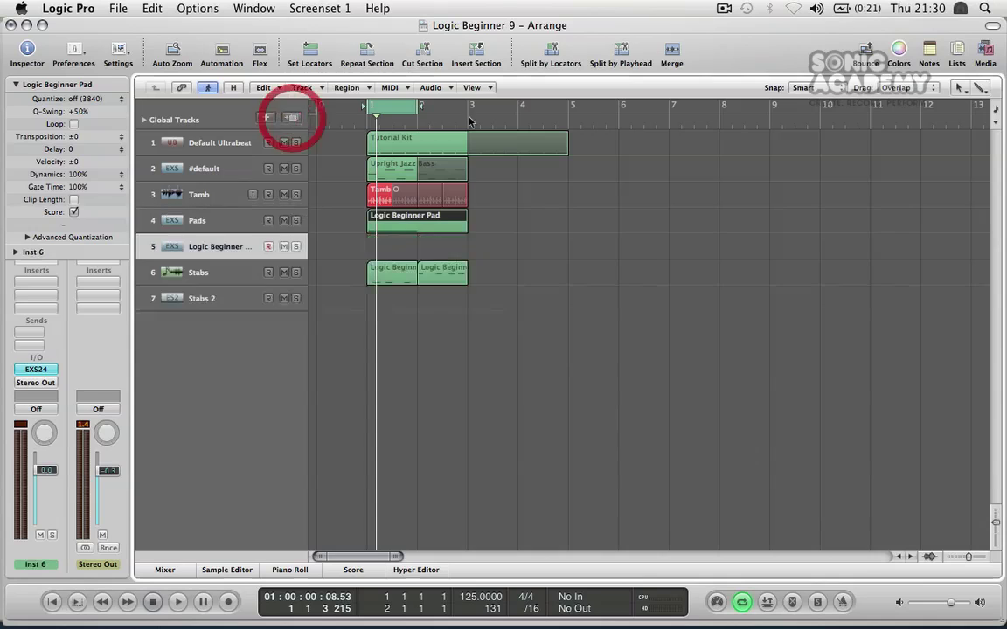
key("super+BackSpace")
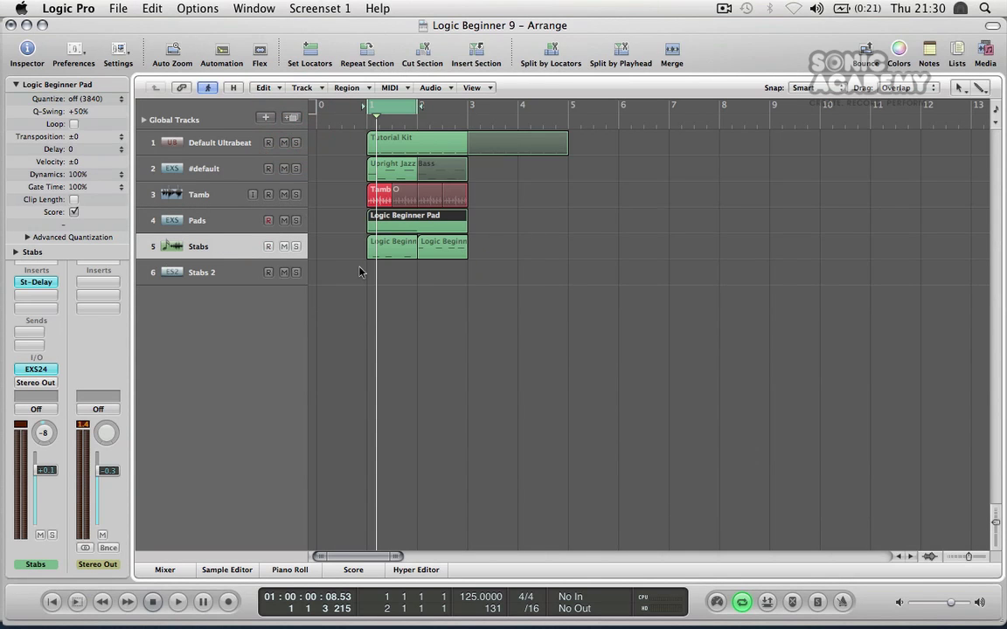
Step: Deselect all regions and collapse the MIDI Thru region parameters in the Inspector
left_click(543, 240)
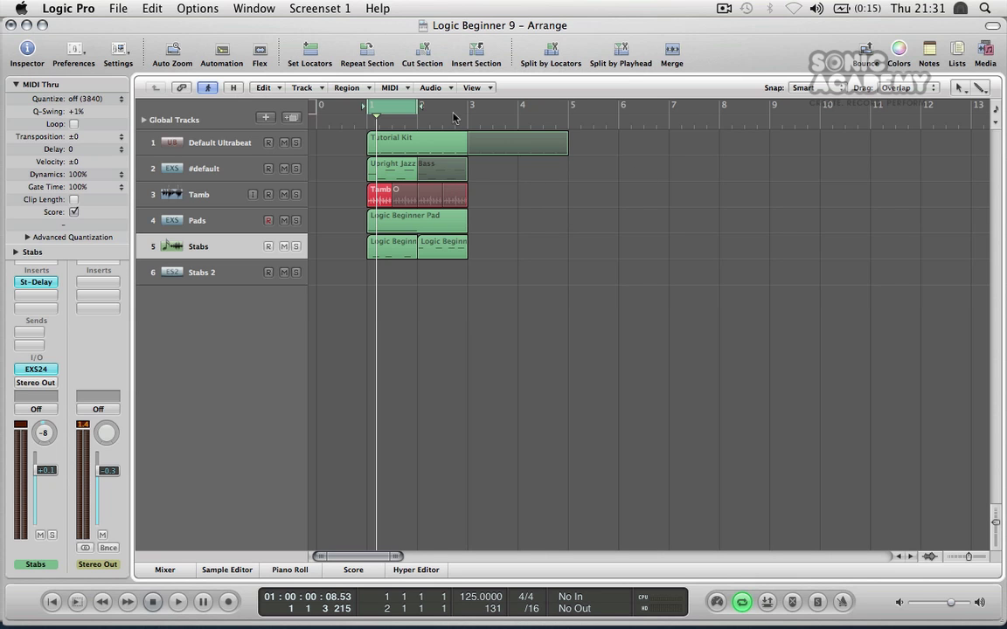
left_click(16, 84)
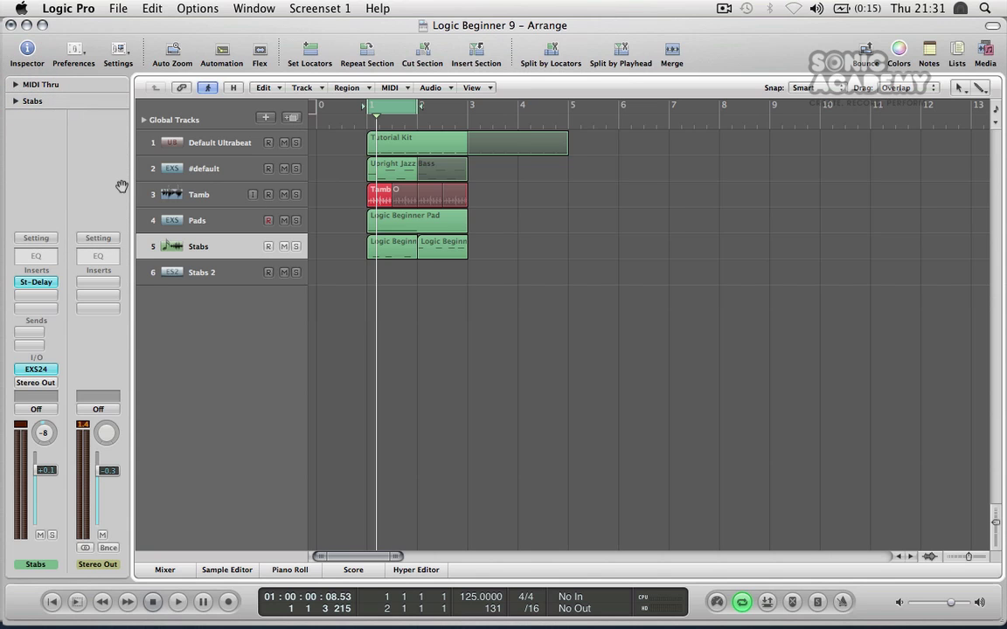